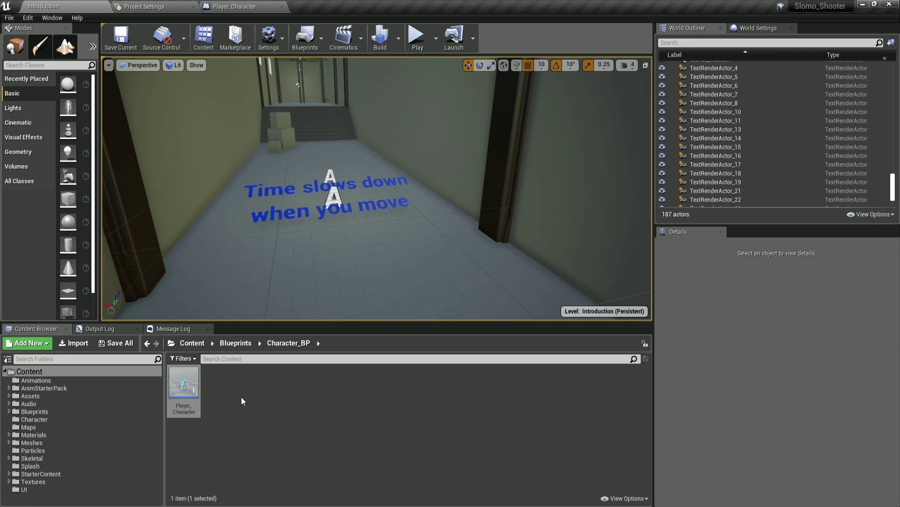
# Open the Game_Mode_Controller blueprint from Content > Maps in the full Blueprint Editor.
pyautogui.click(193, 343)
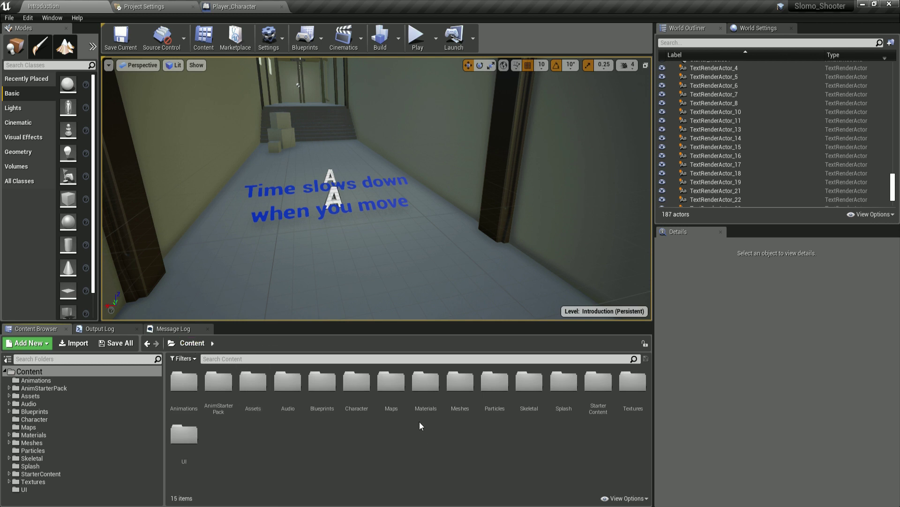
pyautogui.doubleClick(391, 382)
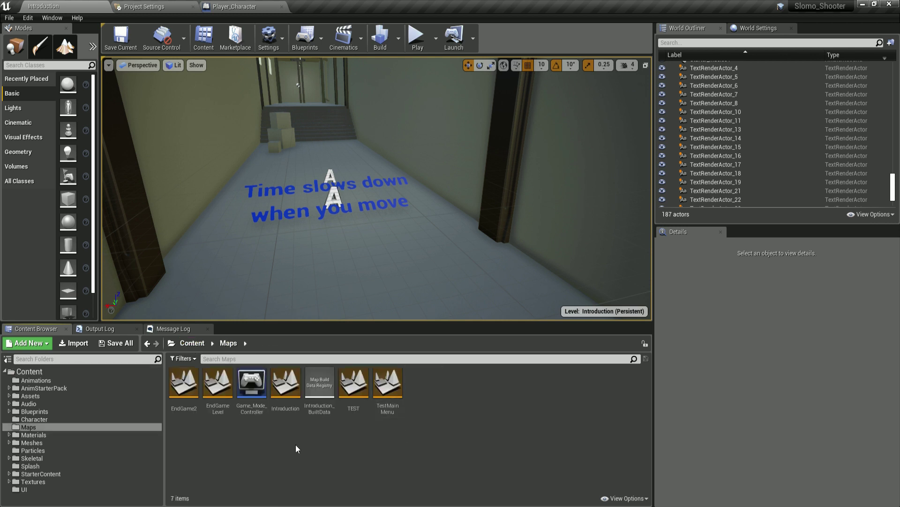
pyautogui.click(252, 389)
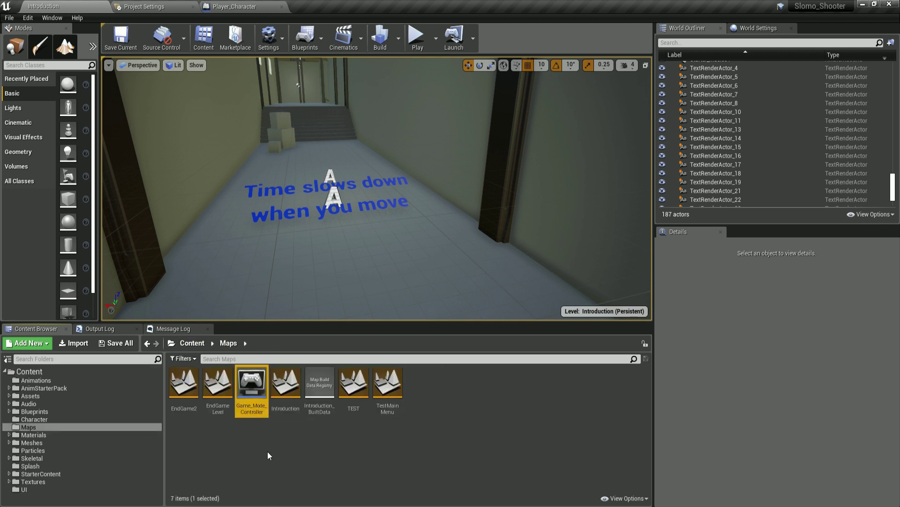
pyautogui.doubleClick(252, 389)
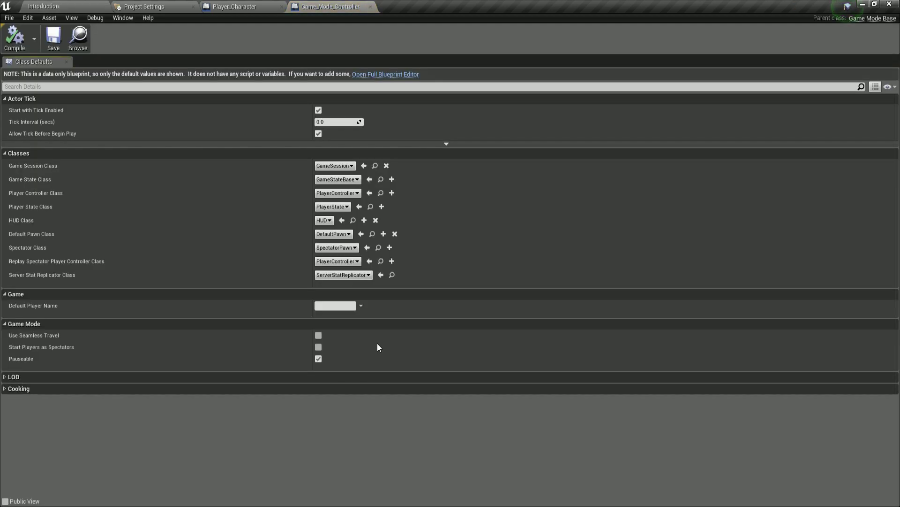
pyautogui.click(385, 75)
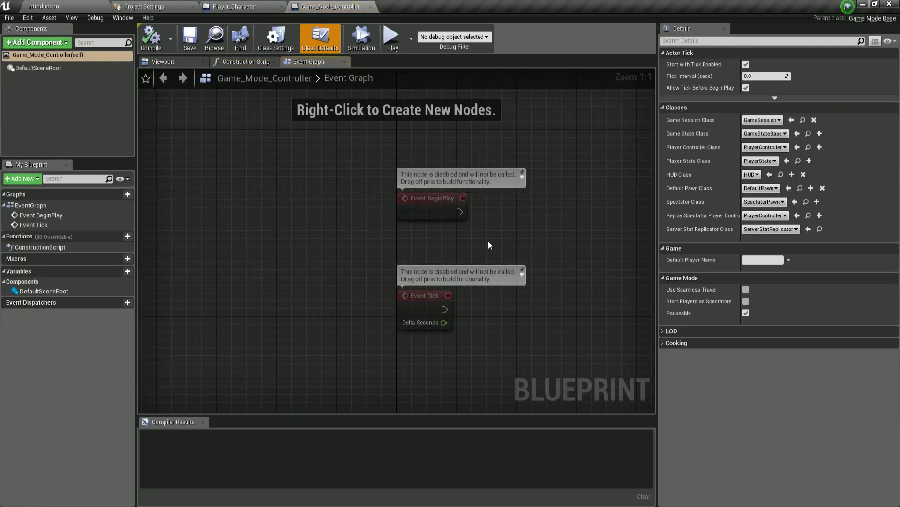
pyautogui.click(71, 6)
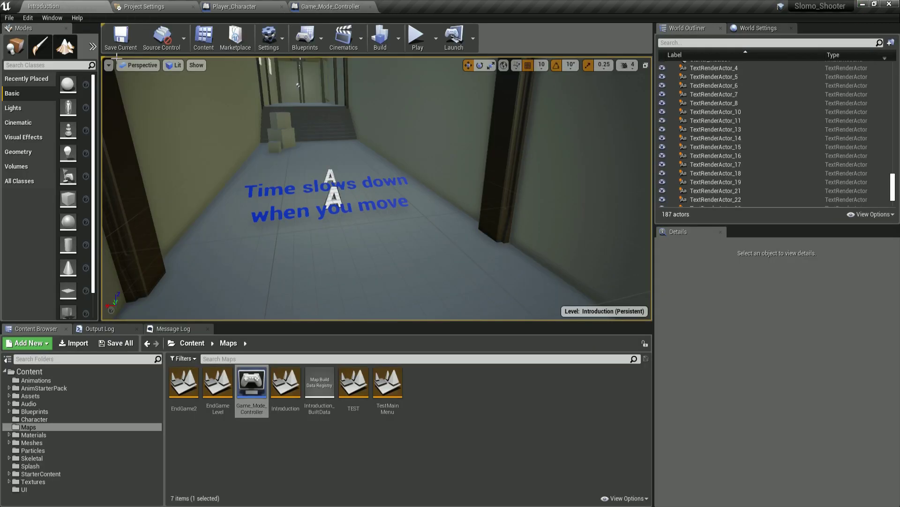
pyautogui.click(265, 449)
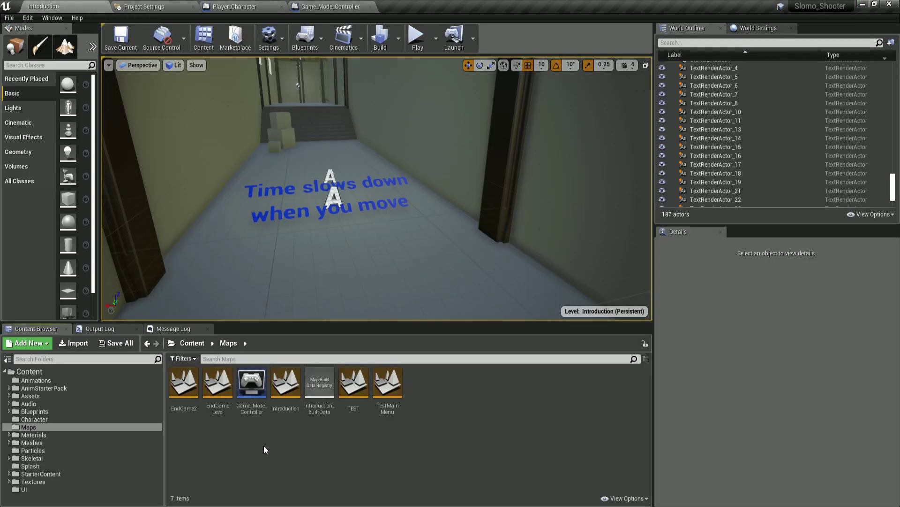
pyautogui.rightClick(264, 450)
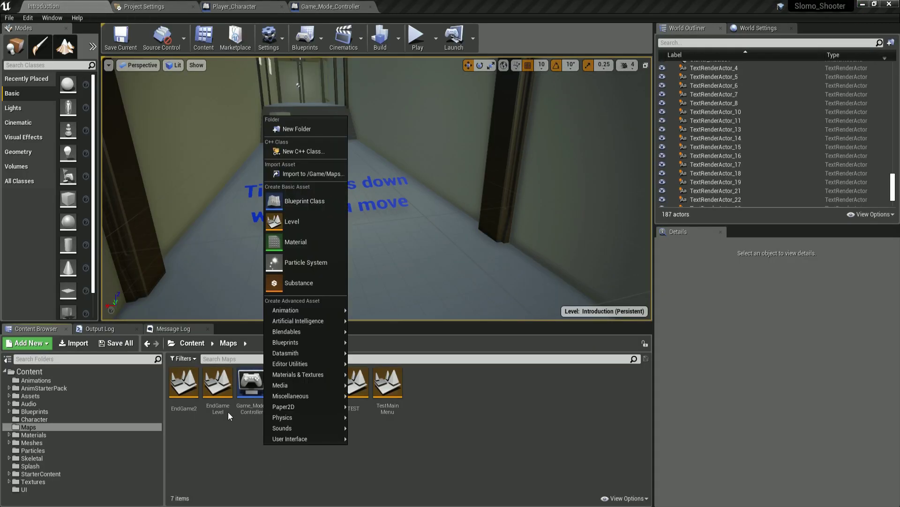
pyautogui.click(316, 199)
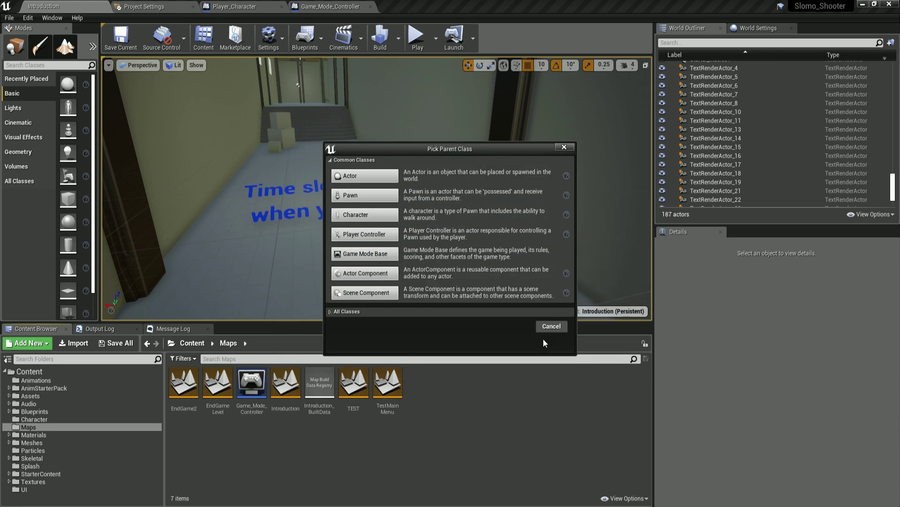
pyautogui.click(550, 325)
pyautogui.click(252, 383)
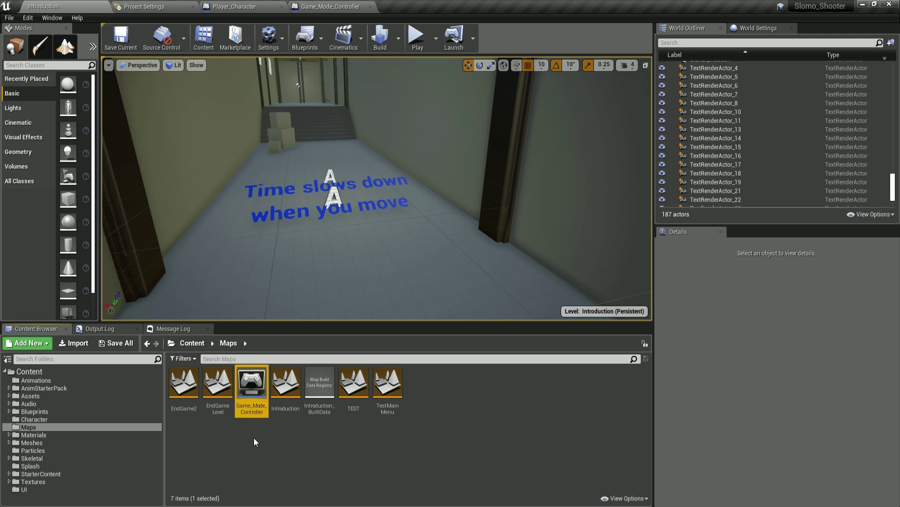
# Bring up Project Settings from the Introduction level.
pyautogui.click(142, 8)
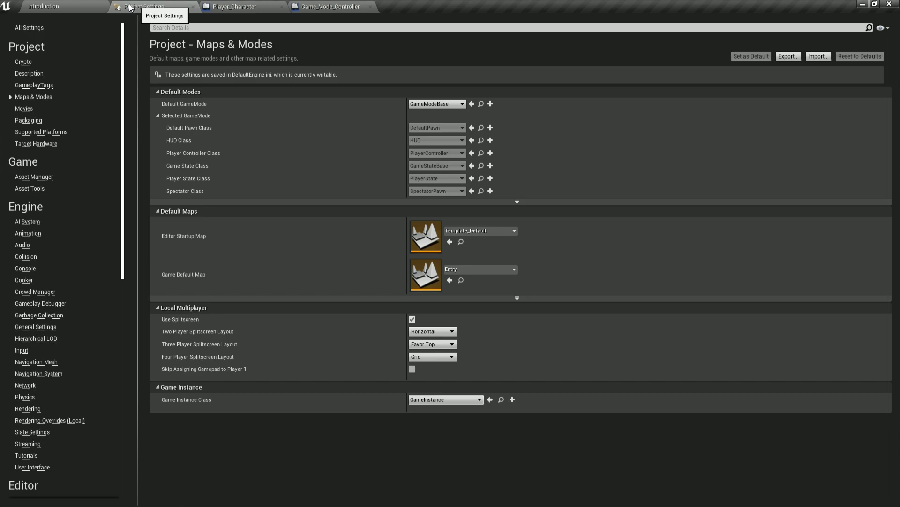
pyautogui.click(86, 6)
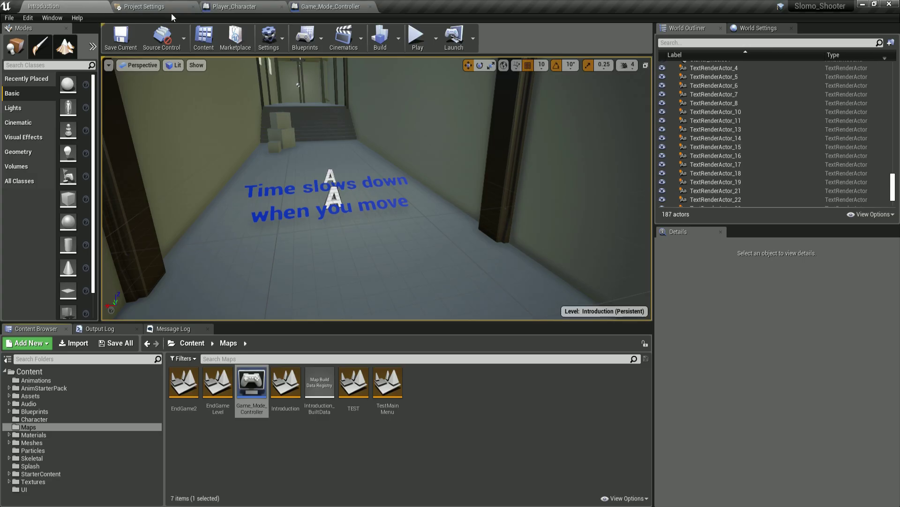
pyautogui.click(28, 18)
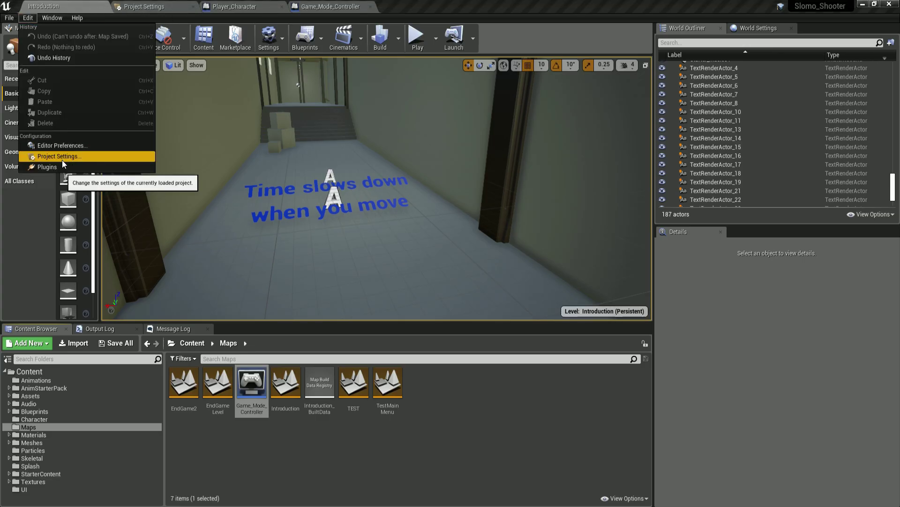
pyautogui.click(149, 6)
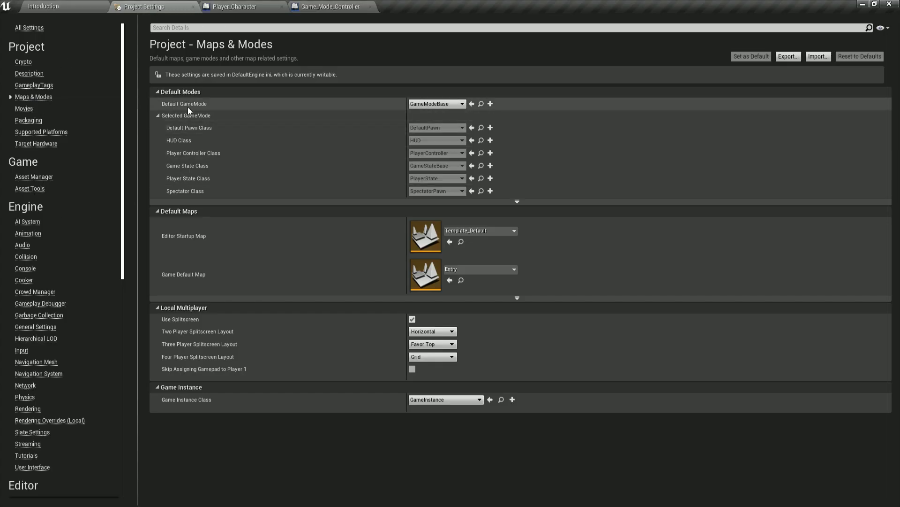
# Set Default GameMode to Game_Mode_Controller and Default Pawn Class to Player_Character.
pyautogui.moveTo(184, 105)
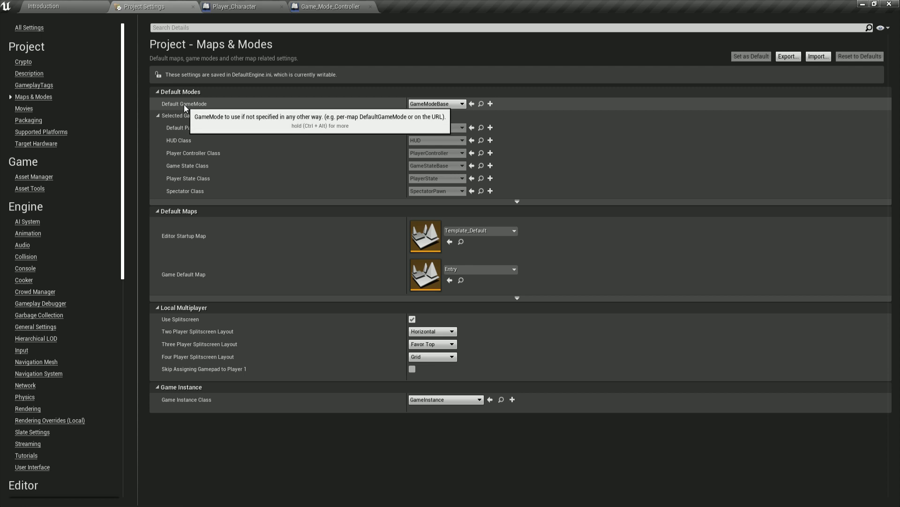
pyautogui.click(435, 104)
pyautogui.click(443, 144)
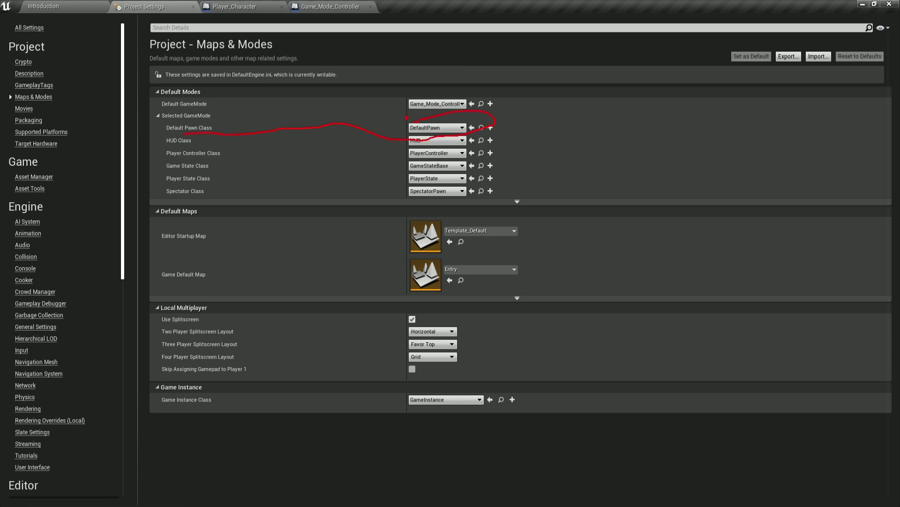
pyautogui.click(443, 126)
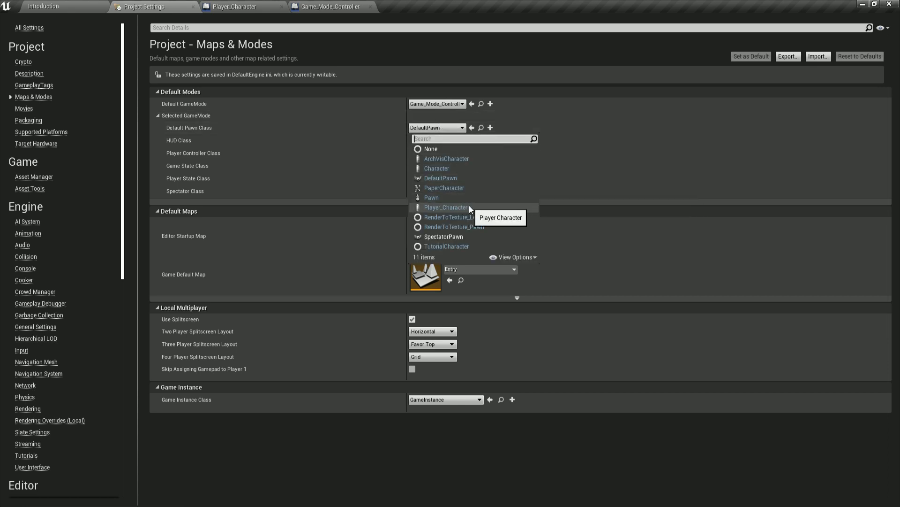
pyautogui.click(445, 208)
pyautogui.click(235, 7)
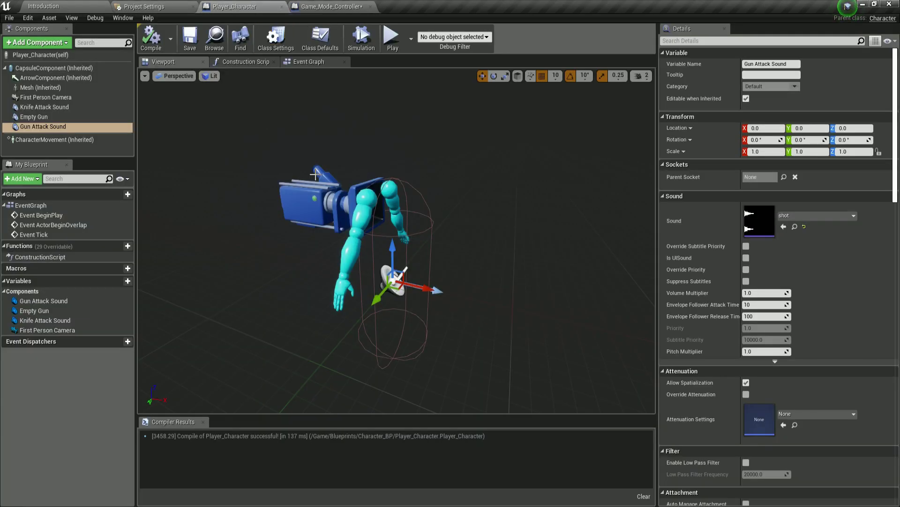
# On the Introduction level, select PlayerStart_2 by the wall and frame it in the viewport.
pyautogui.click(43, 7)
pyautogui.moveTo(229, 117); pyautogui.dragTo(229, 117, button='right')
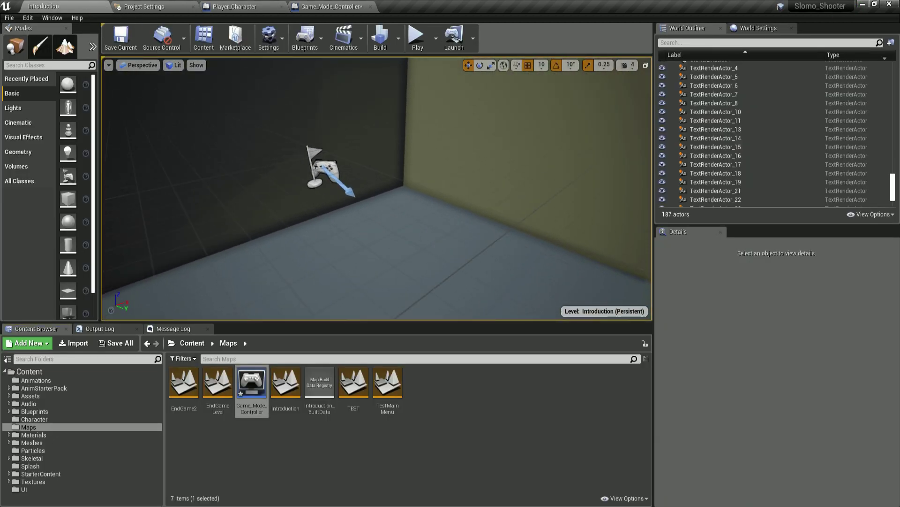
pyautogui.moveTo(313, 183); pyautogui.dragTo(359, 174, button='right')
pyautogui.click(350, 174)
pyautogui.press('f')
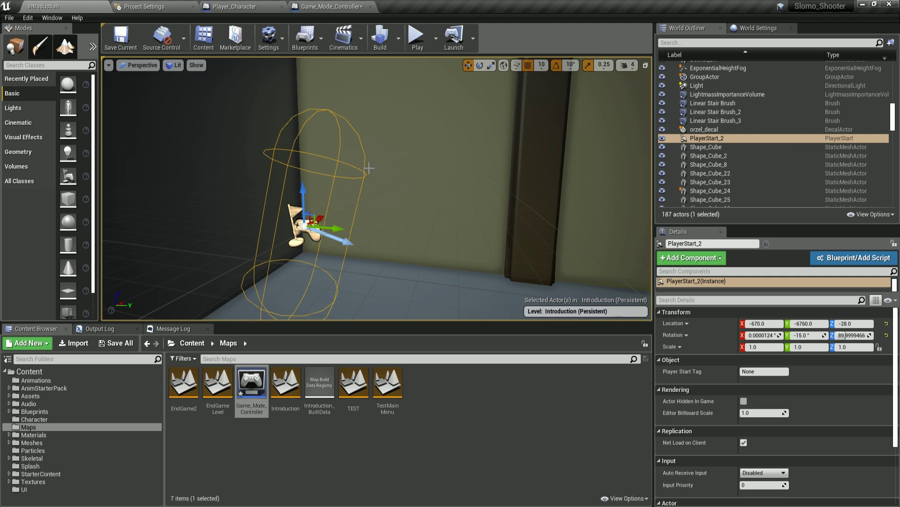
pyautogui.moveTo(369, 168); pyautogui.dragTo(399, 183, button='right')
pyautogui.press('f')
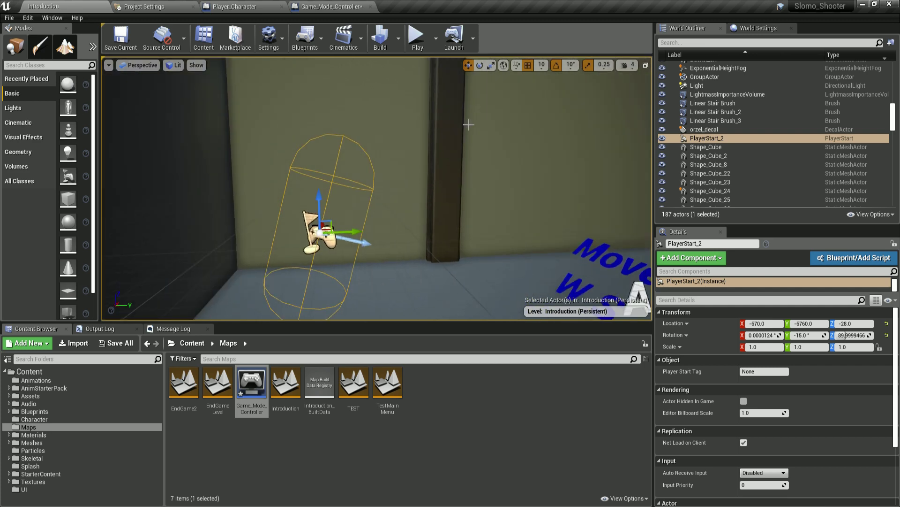
# Play the level and eject to check the character spawns by the doorway, then stop and return to Project Settings.
pyautogui.click(416, 37)
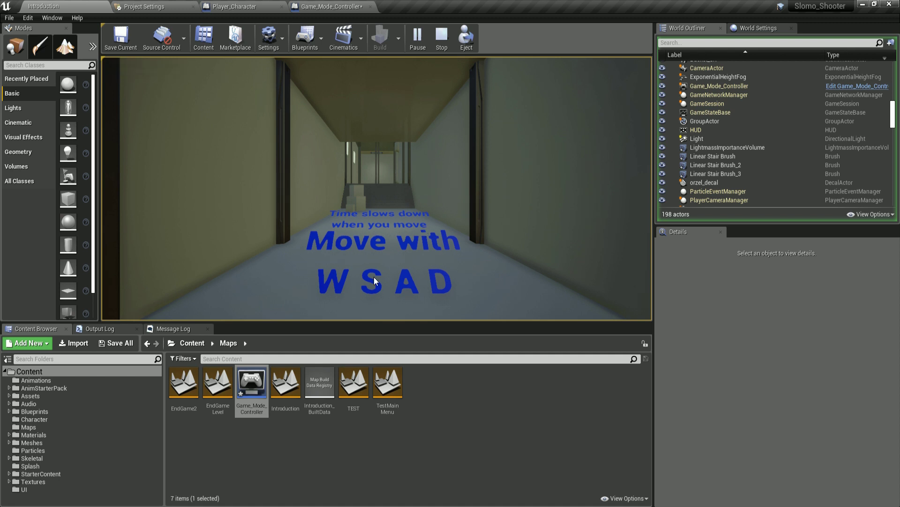
pyautogui.click(474, 44)
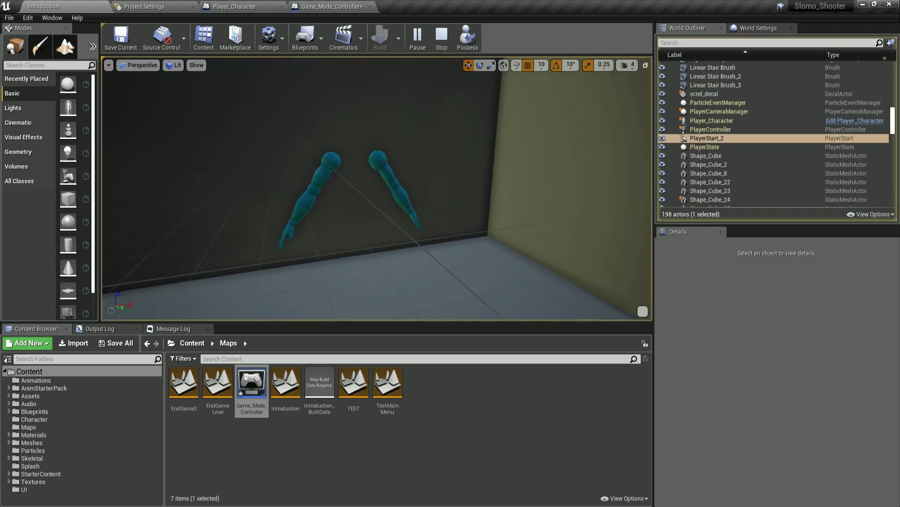
pyautogui.moveTo(375, 188)
pyautogui.mouseDown(button='right')
pyautogui.moveTo(324, 190)
pyautogui.moveTo(379, 187)
pyautogui.mouseUp(button='right')
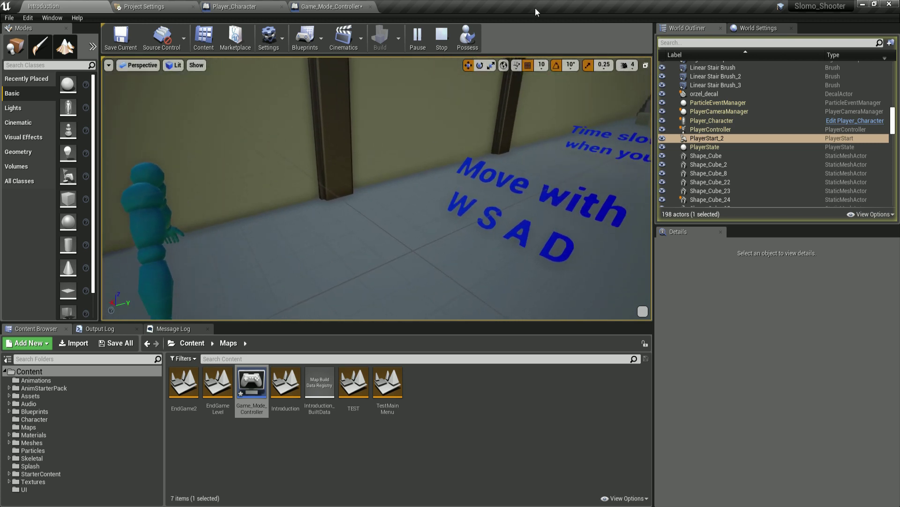
pyautogui.click(442, 37)
pyautogui.click(154, 8)
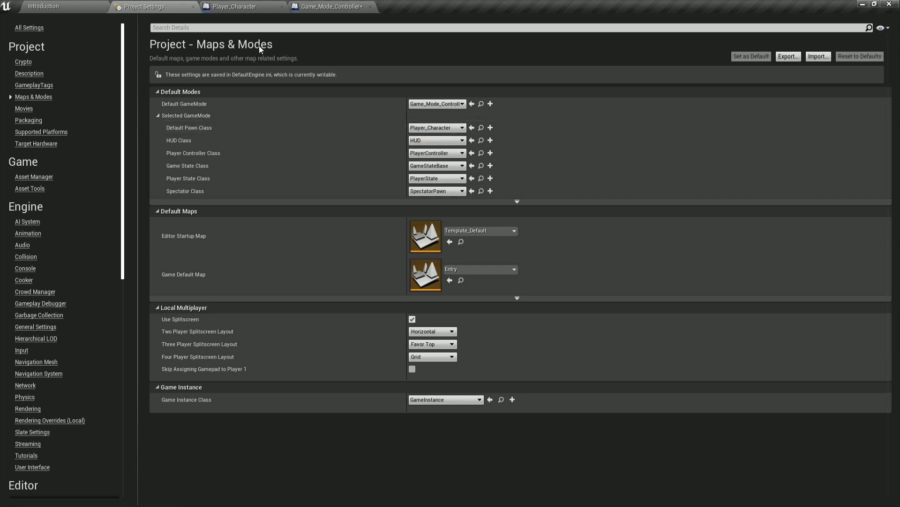
# Review the Engine > Input settings page, then return to the Player_Character blueprint.
pyautogui.click(248, 7)
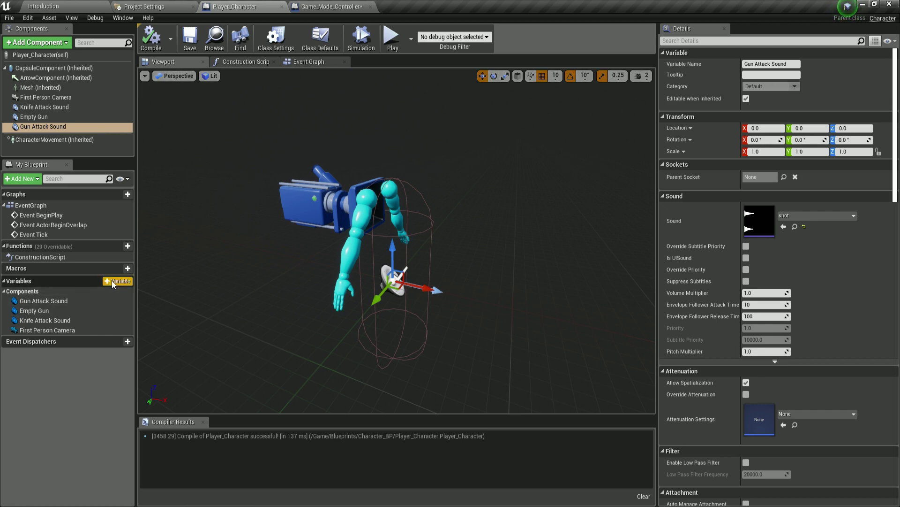
pyautogui.click(142, 5)
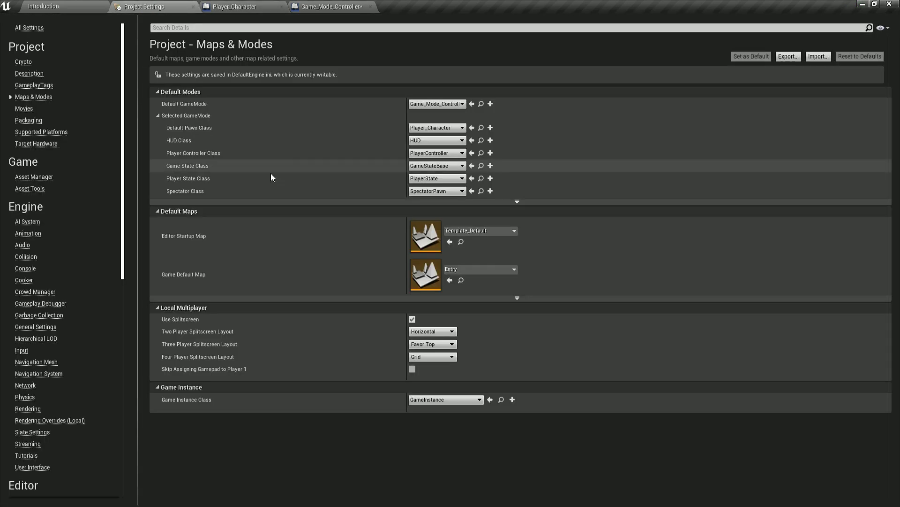
pyautogui.click(21, 350)
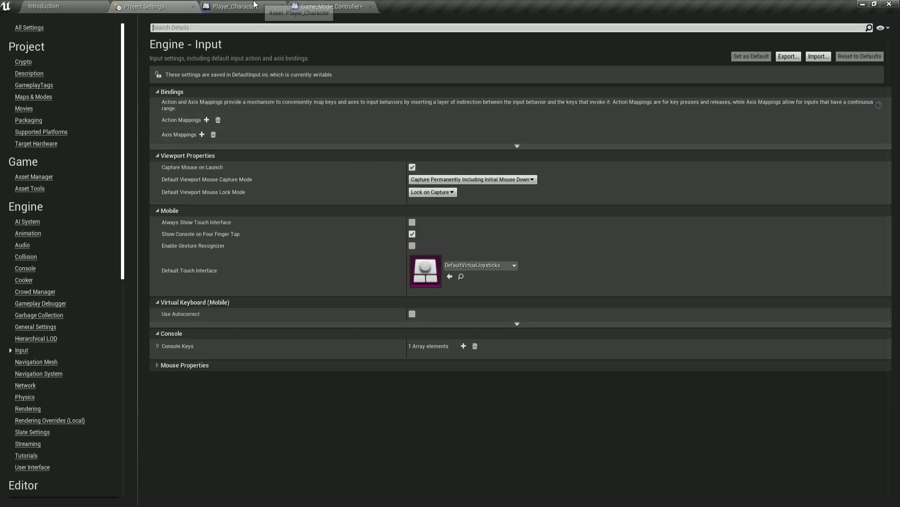
pyautogui.click(236, 7)
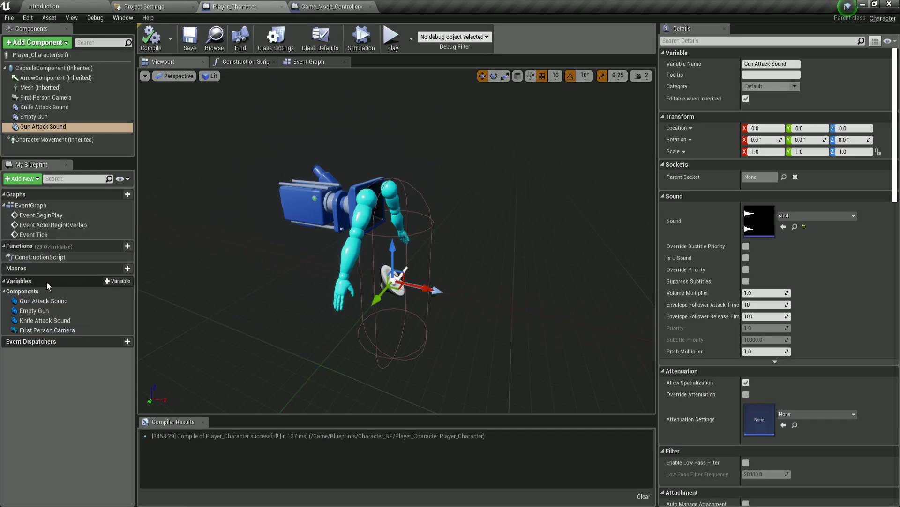
# Add a Vector variable named GunOffset to Player_Character.
pyautogui.click(127, 280)
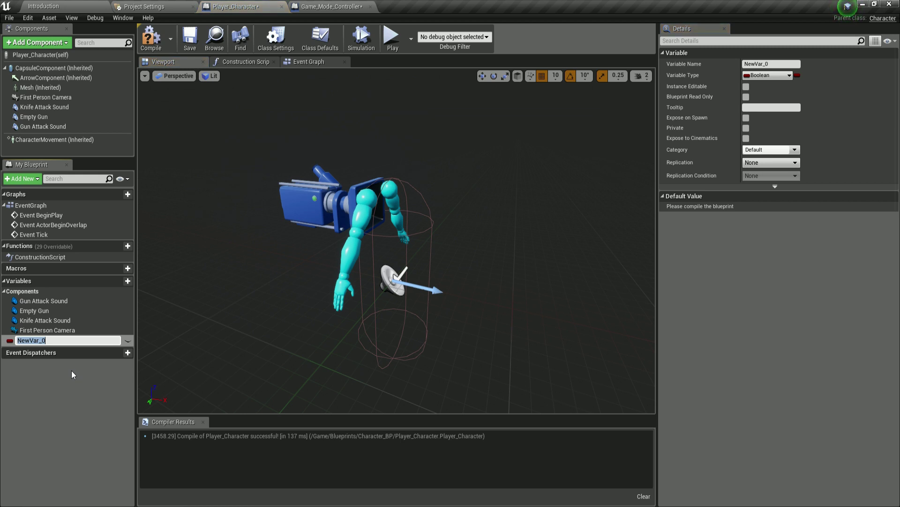
pyautogui.write('GunOffset')
pyautogui.press('Return')
pyautogui.click(9, 340)
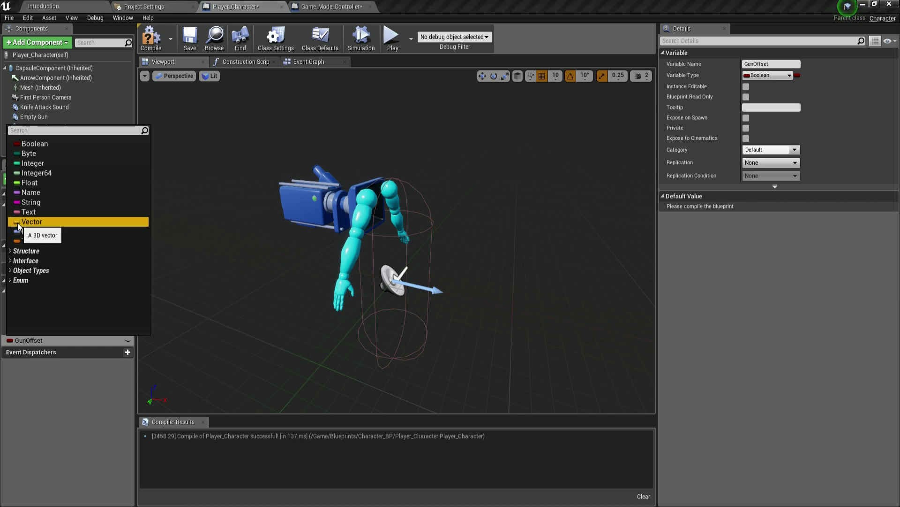
pyautogui.click(29, 221)
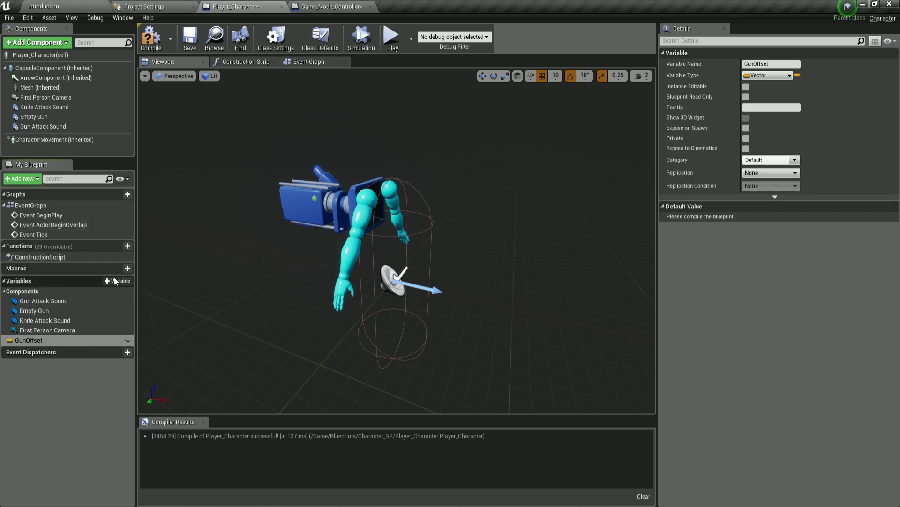
# Add a new variable named CanPerformAction.
pyautogui.click(120, 281)
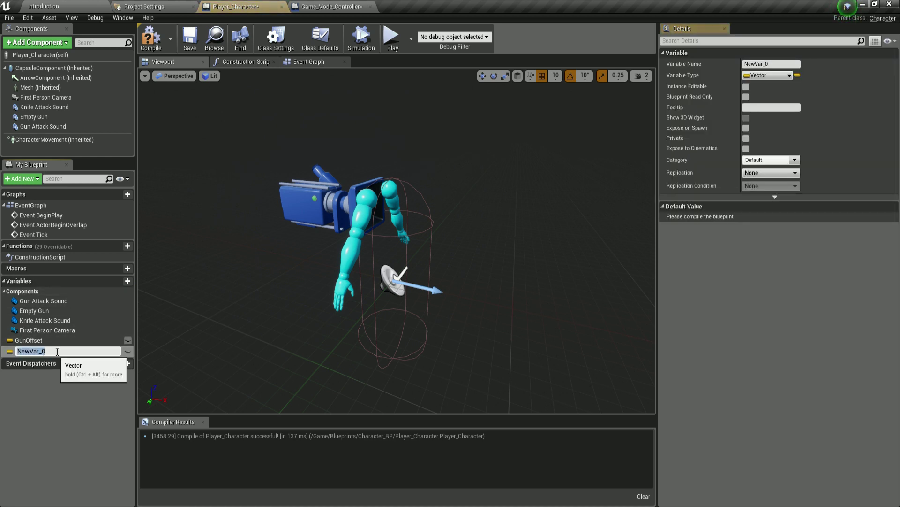
pyautogui.write('CanPerformAction')
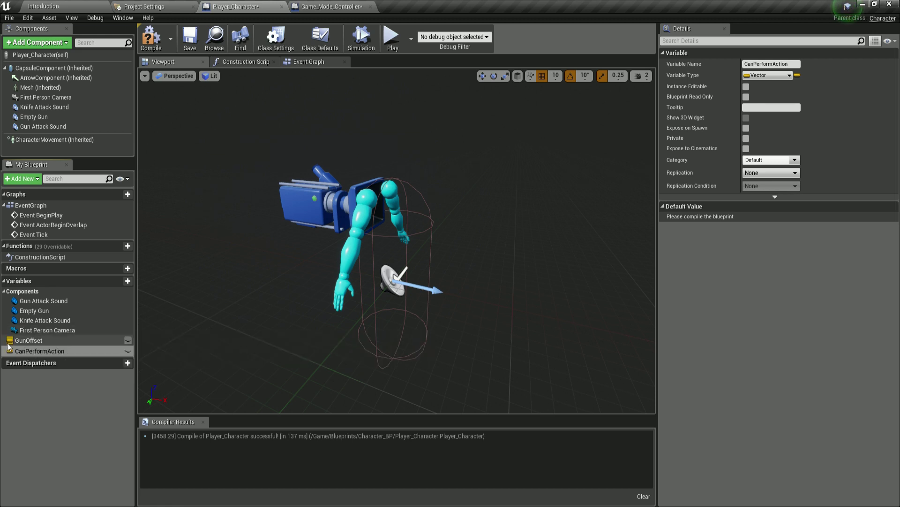
pyautogui.press('Return')
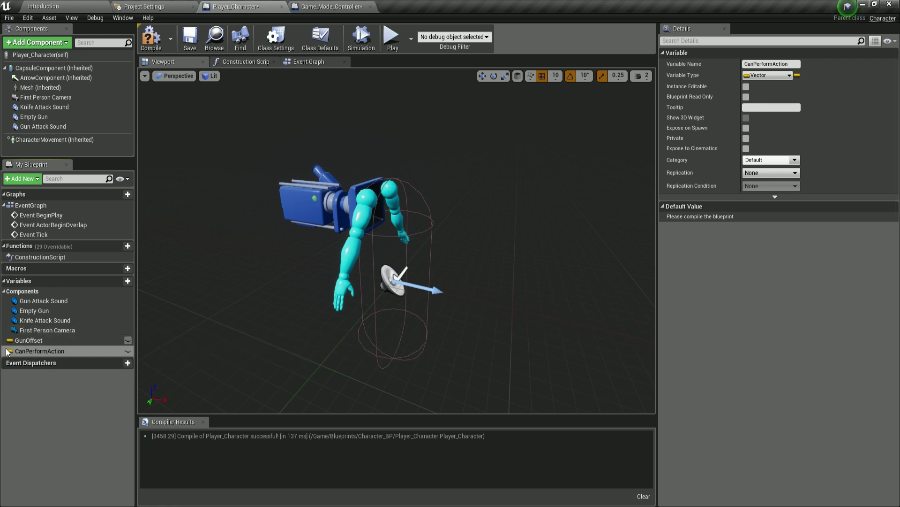
pyautogui.click(10, 351)
# Make CanPerformAction a Boolean and add PerfromActionTime as a Float variable.
pyautogui.click(18, 387)
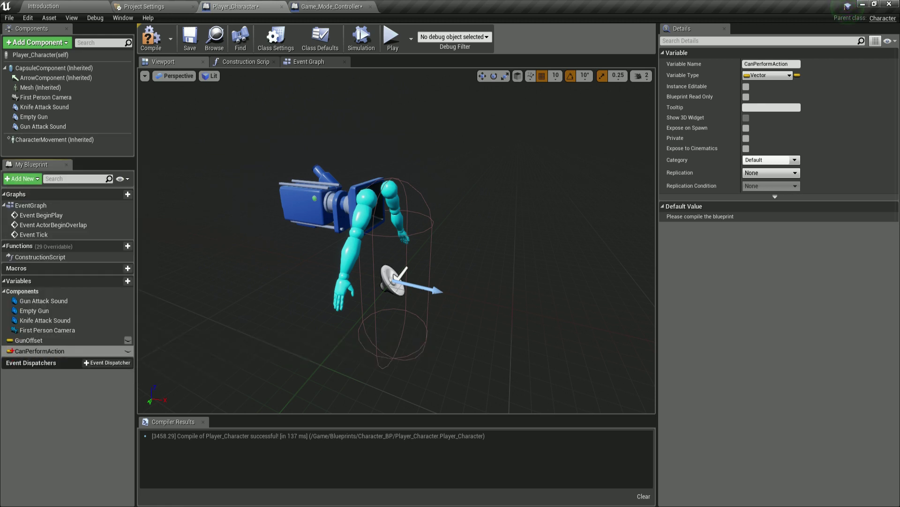
pyautogui.click(10, 350)
pyautogui.click(31, 154)
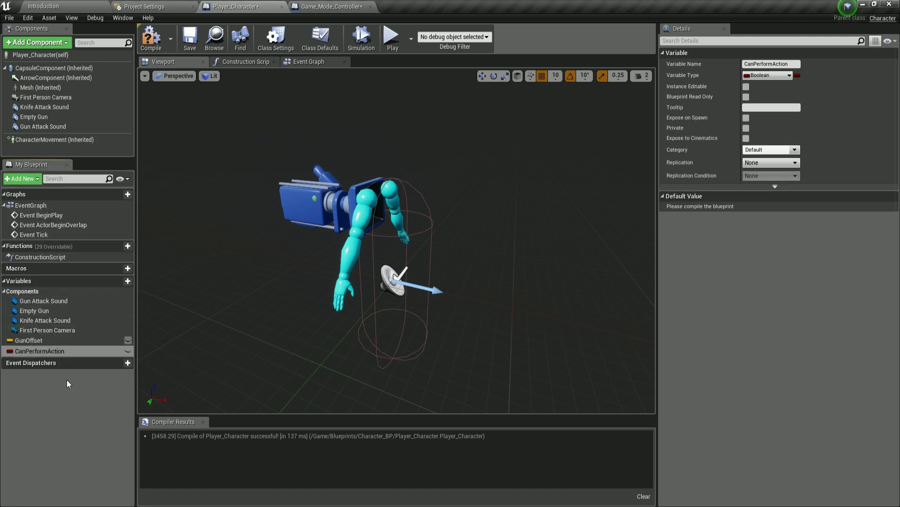
pyautogui.click(108, 281)
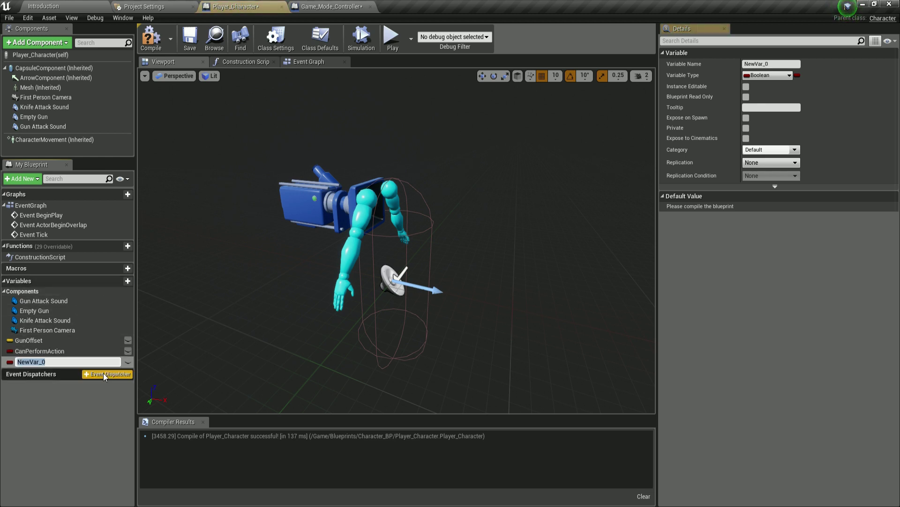
pyautogui.write('PerfromAc')
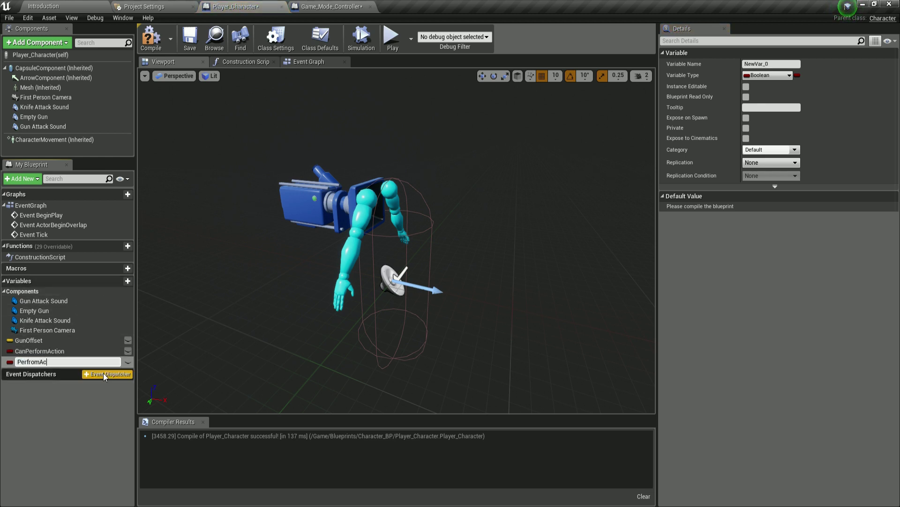
pyautogui.write('tionTim')
pyautogui.write('e')
pyautogui.press('Return')
pyautogui.click(10, 362)
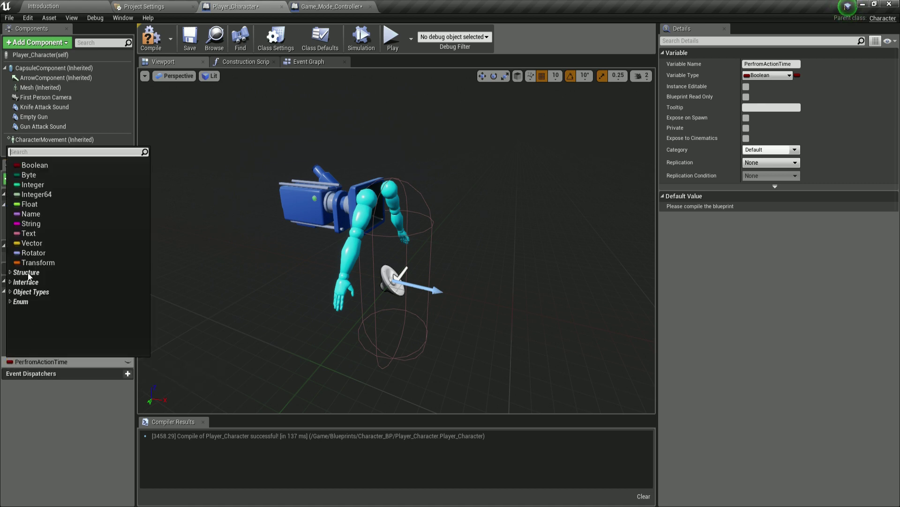
pyautogui.click(29, 204)
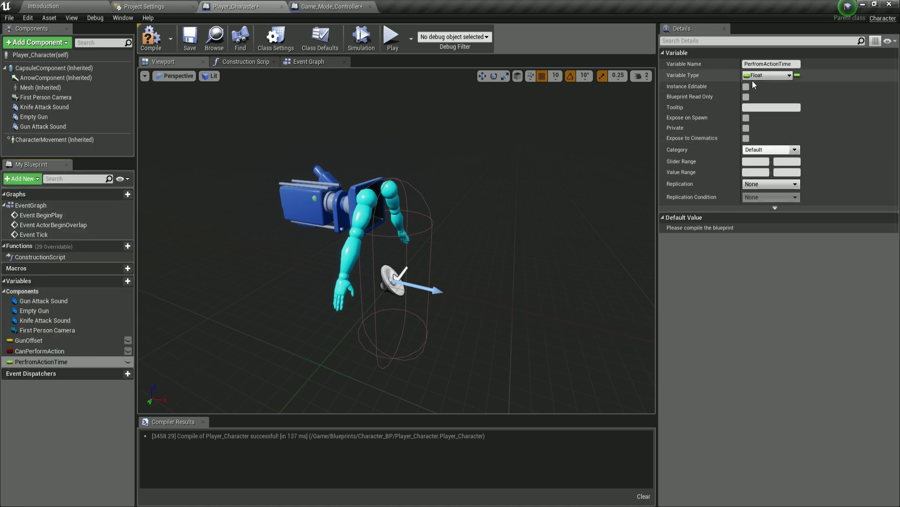
pyautogui.click(768, 75)
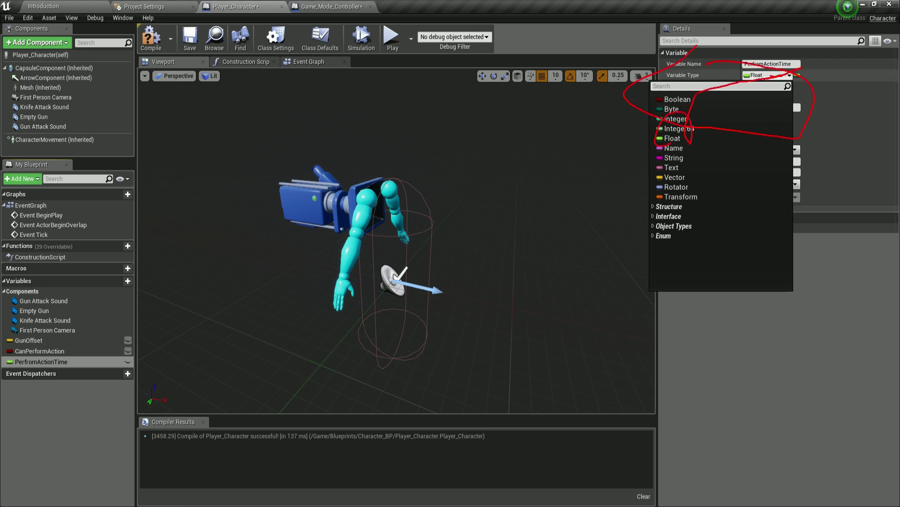
pyautogui.click(243, 286)
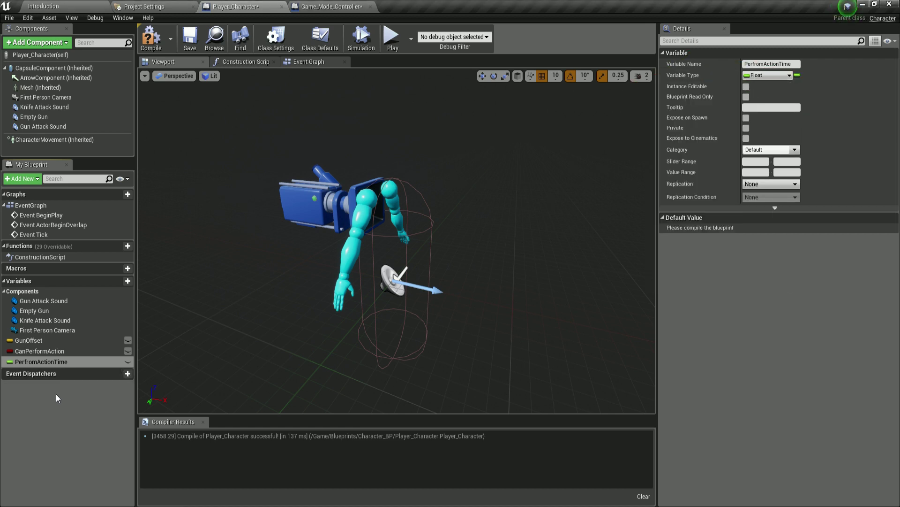
# Add IsDead as a Boolean and ElapsedLevelTime as a Float variable.
pyautogui.click(110, 283)
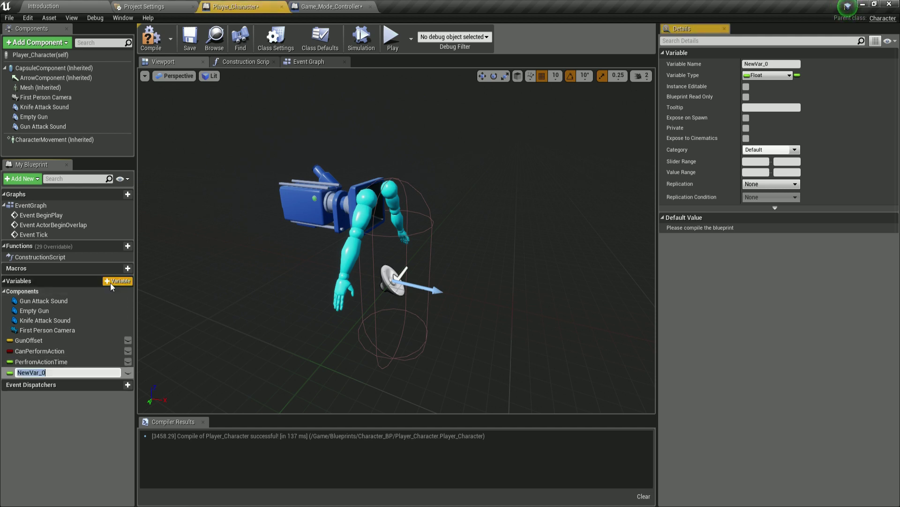
pyautogui.write('IsDead')
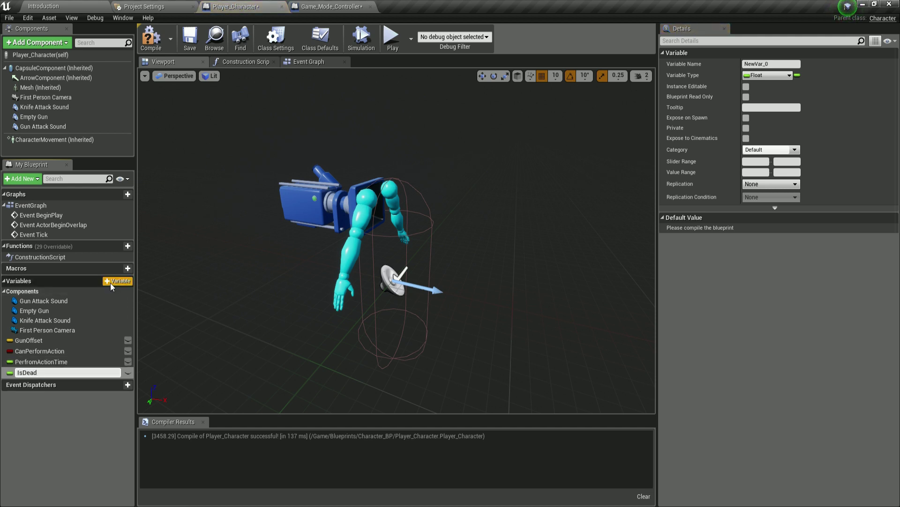
pyautogui.press('Return')
pyautogui.click(10, 373)
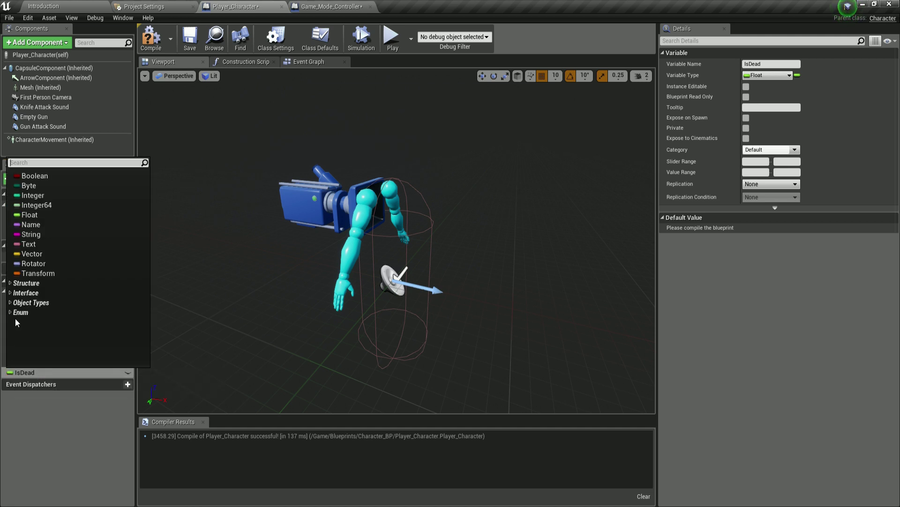
pyautogui.click(29, 176)
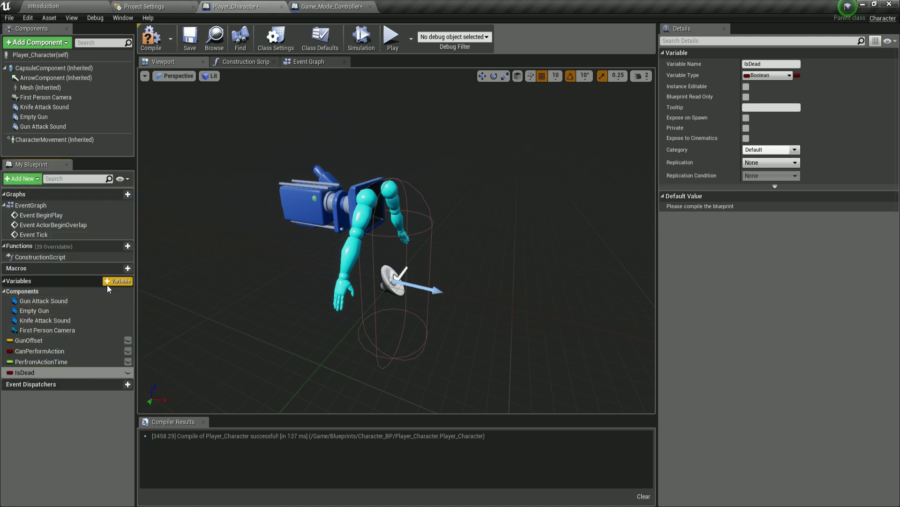
pyautogui.click(126, 280)
pyautogui.write('Elaps')
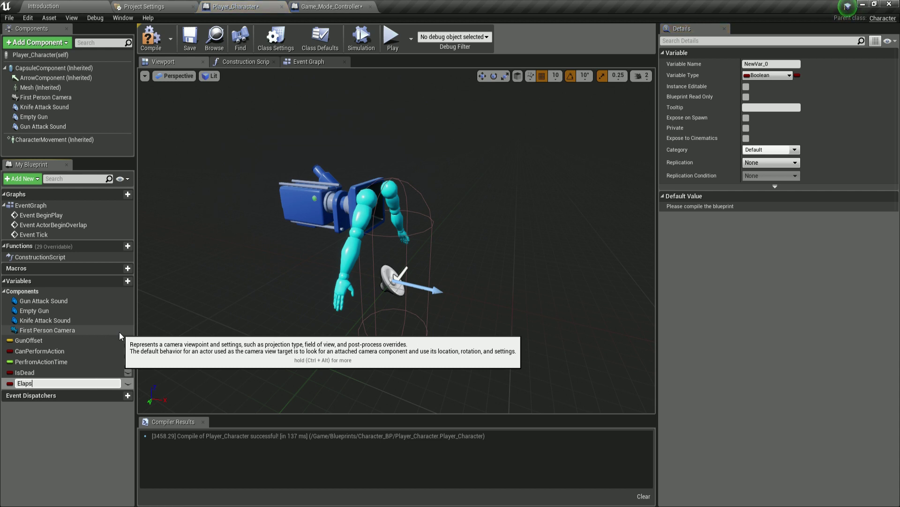
pyautogui.write('edLevelTime')
pyautogui.press('Return')
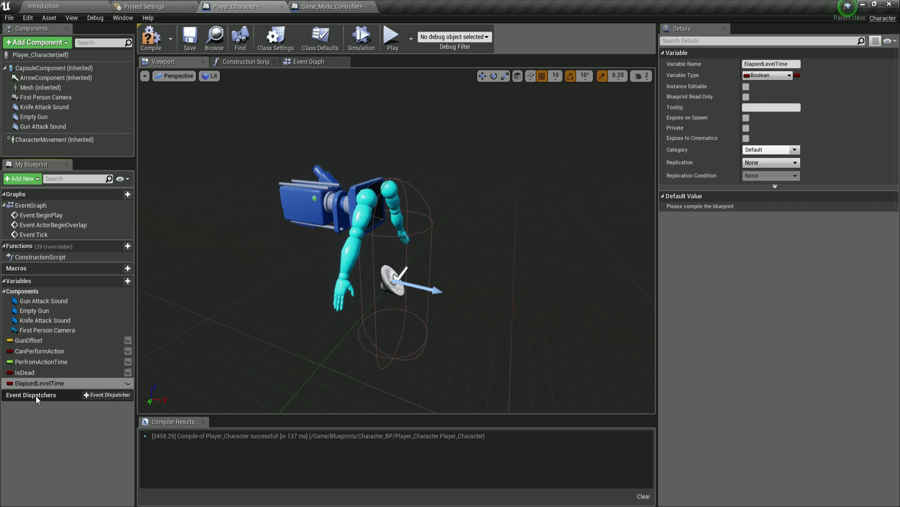
pyautogui.click(9, 383)
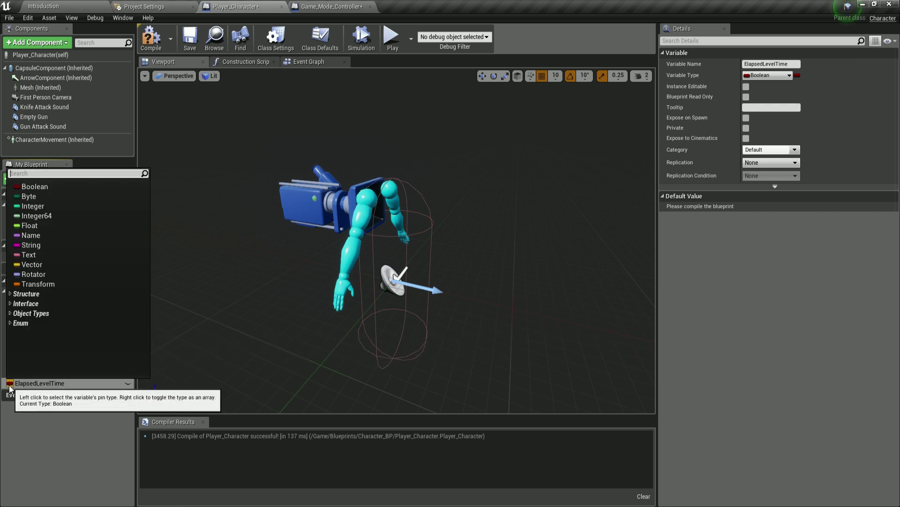
pyautogui.click(30, 225)
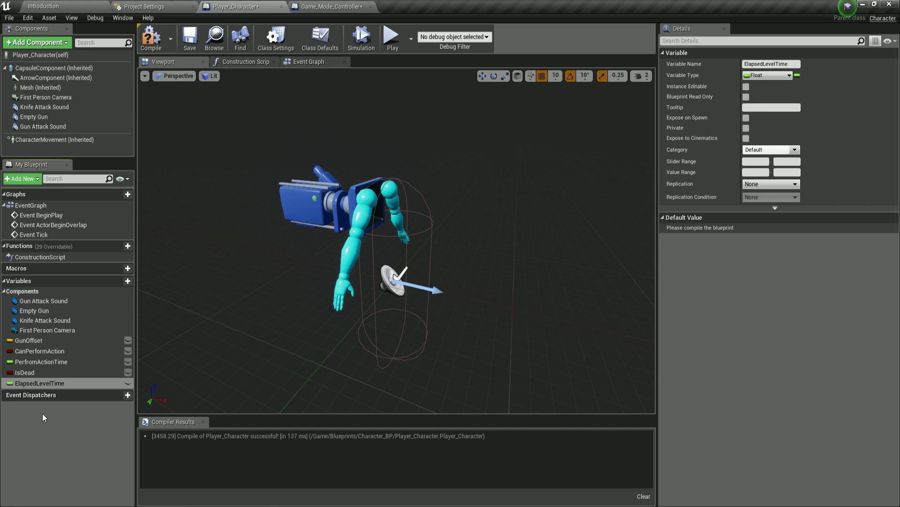
# Add UseTimer as a Boolean and DashInterval as a Float variable.
pyautogui.click(128, 280)
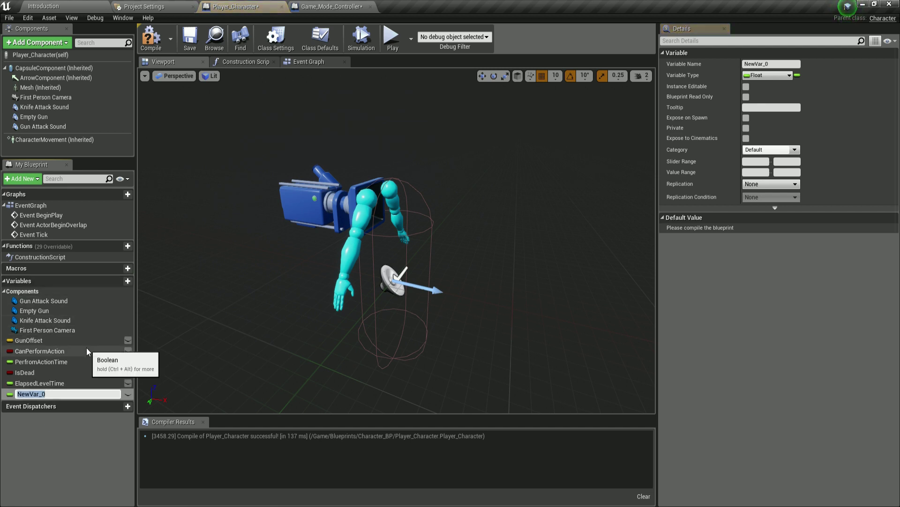
pyautogui.write('UseTimer')
pyautogui.press('Return')
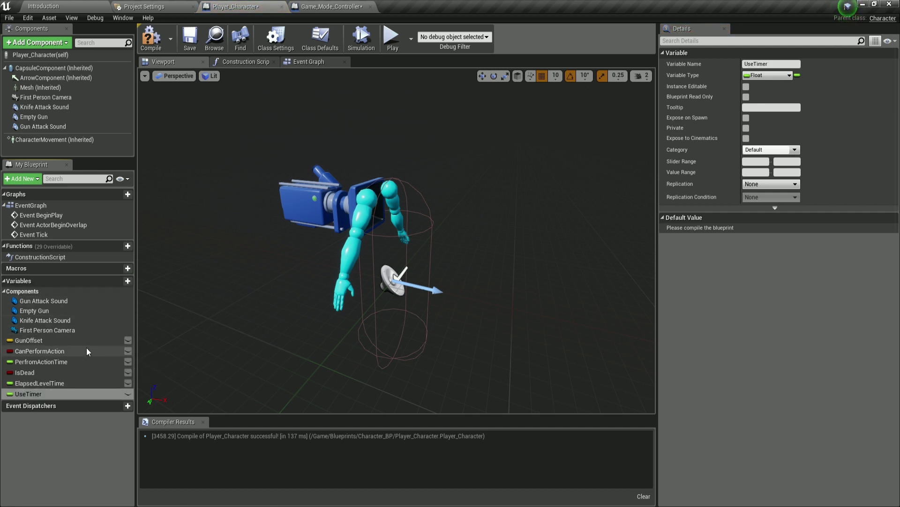
pyautogui.click(4, 396)
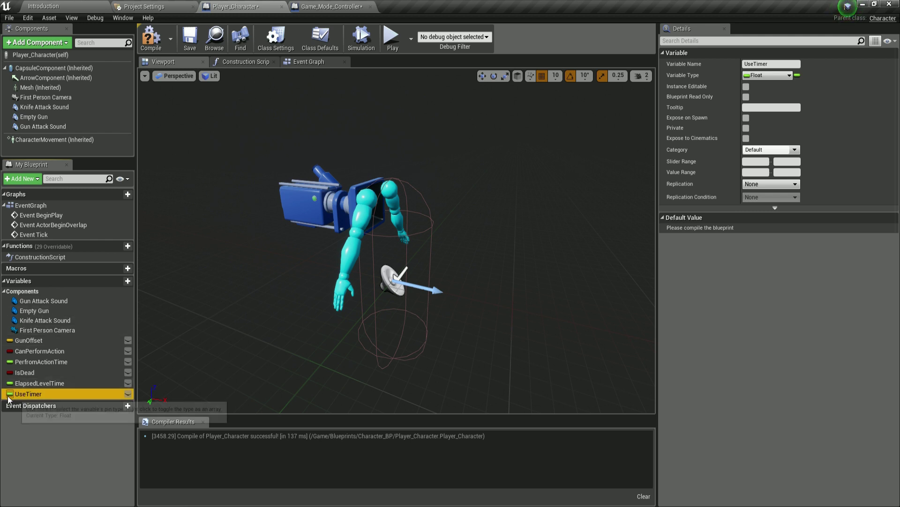
pyautogui.click(9, 397)
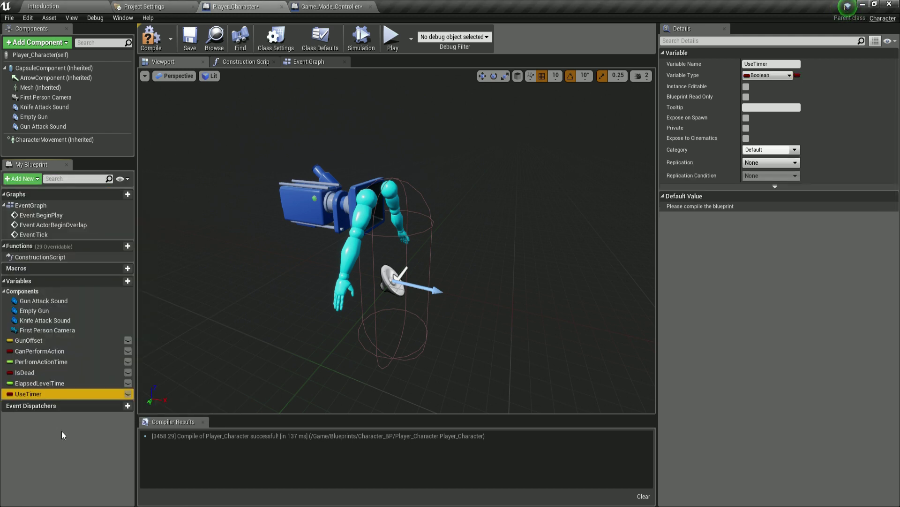
pyautogui.click(117, 280)
pyautogui.write('DashInte')
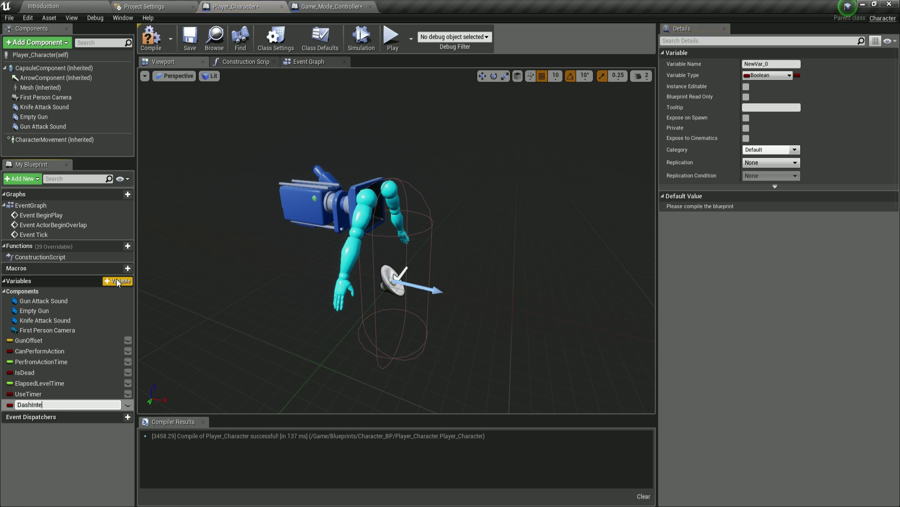
pyautogui.write('rval')
pyautogui.press('Return')
pyautogui.click(9, 404)
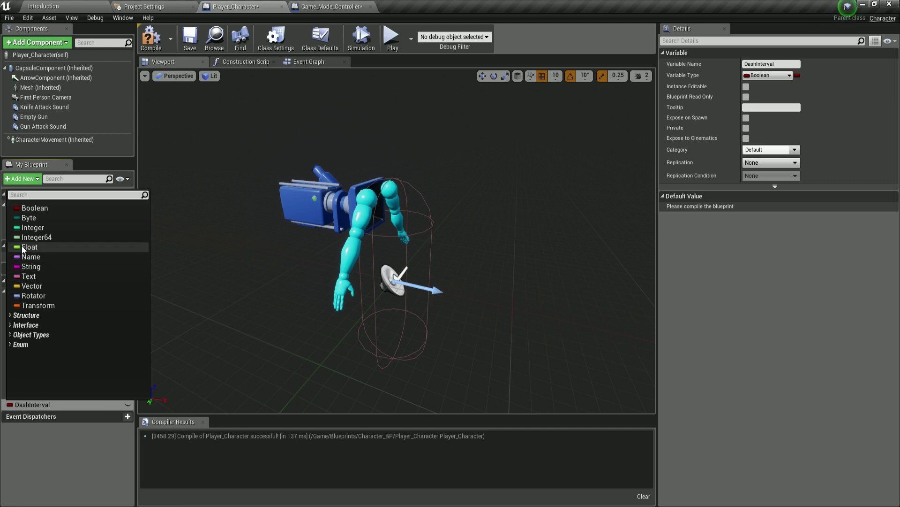
pyautogui.click(28, 246)
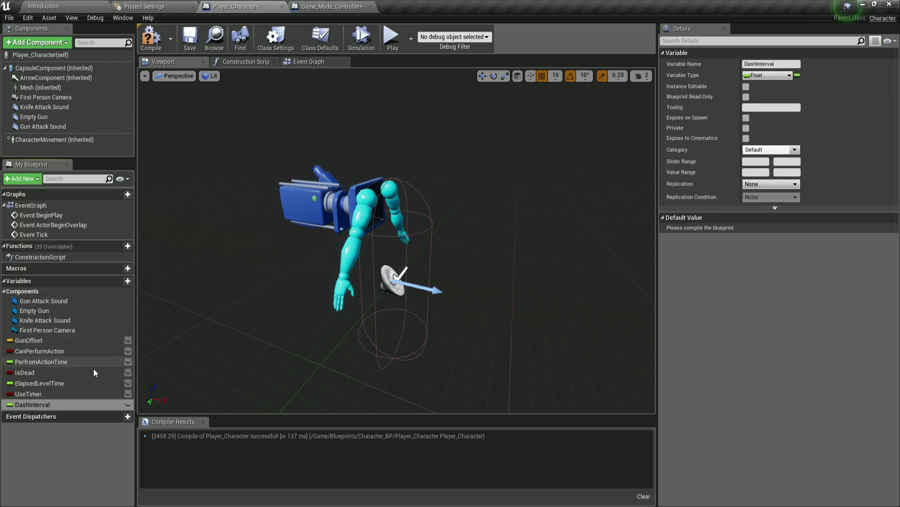
# Add a DashTimer variable and a Boolean CanDash variable.
pyautogui.click(116, 281)
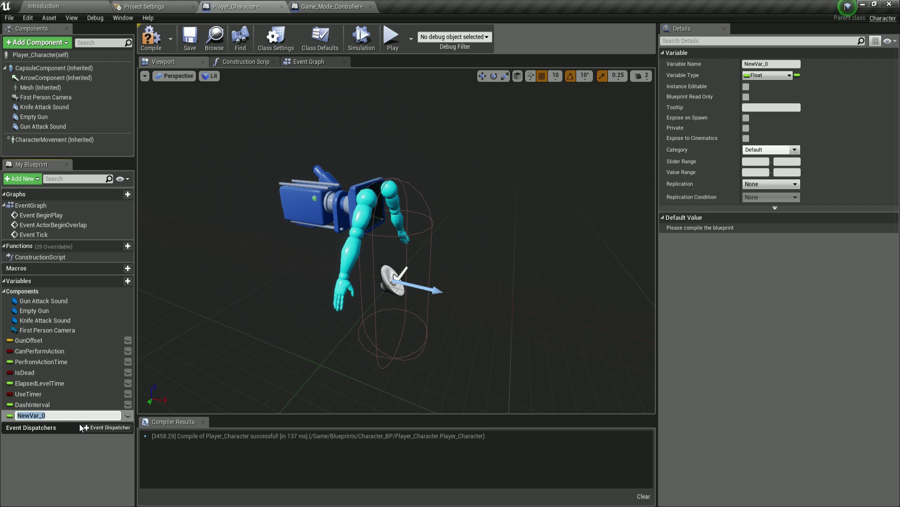
pyautogui.write('DashTimer')
pyautogui.press('Return')
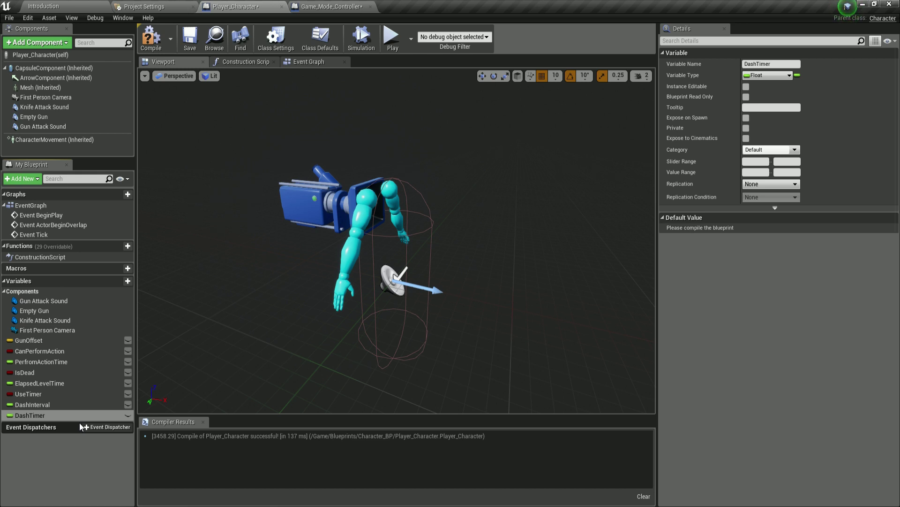
pyautogui.click(116, 280)
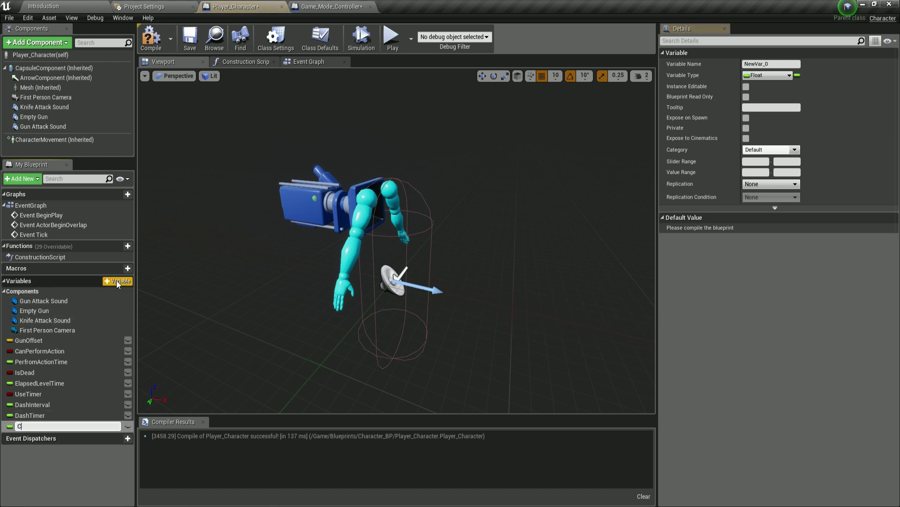
pyautogui.write('CanDash')
pyautogui.press('Return')
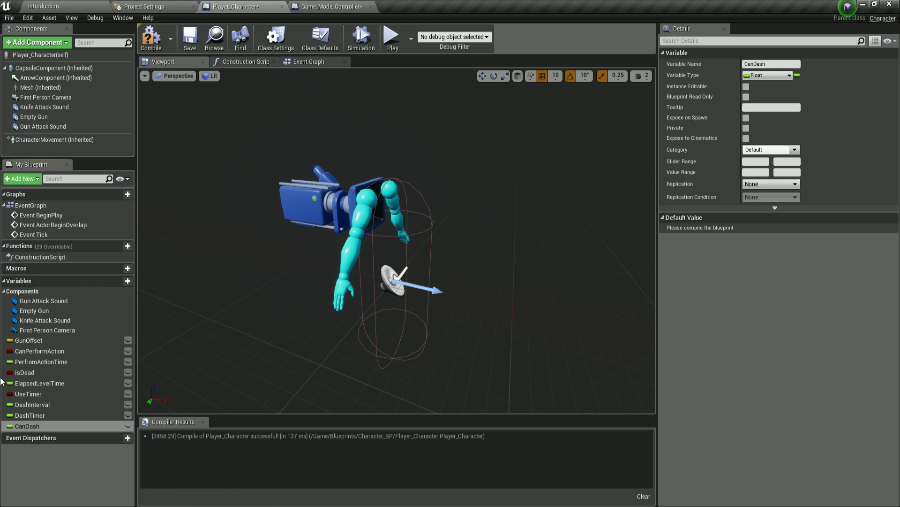
pyautogui.click(8, 427)
pyautogui.click(9, 426)
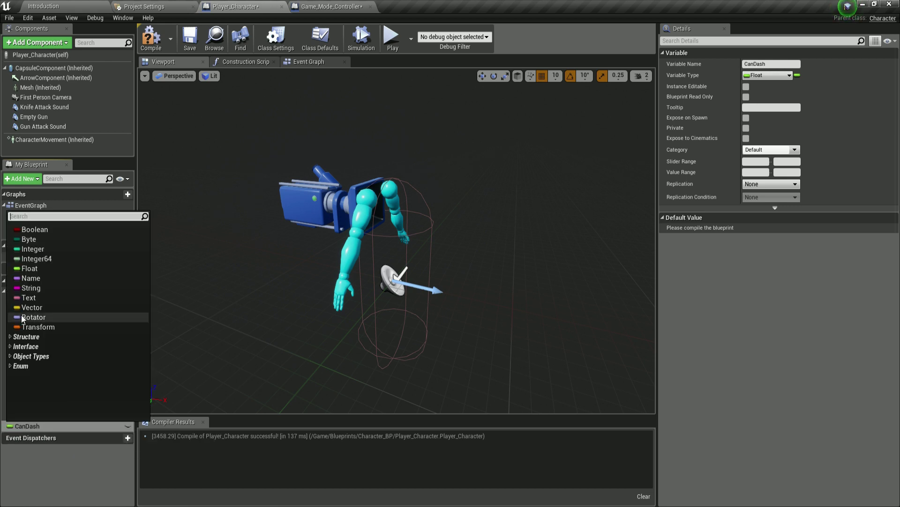
pyautogui.click(21, 230)
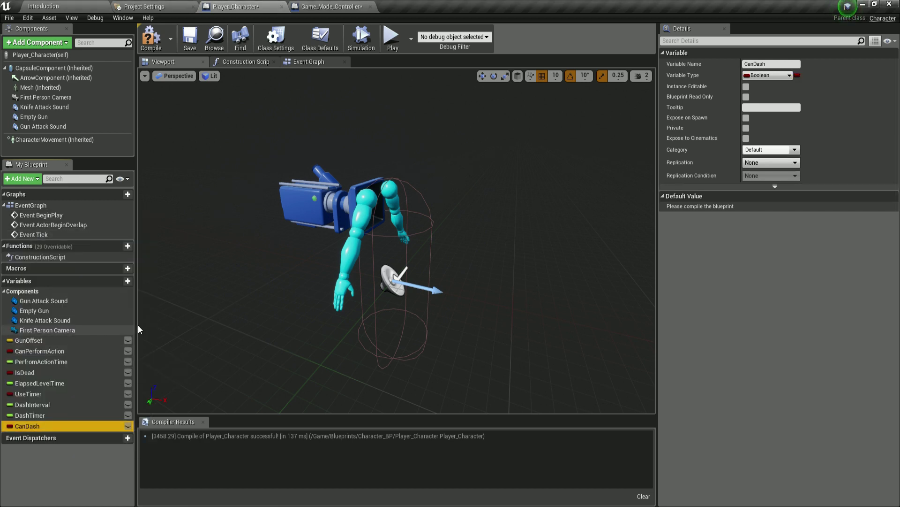
# Add an In Volume variable and an Integer CurrentAmmo variable.
pyautogui.click(110, 280)
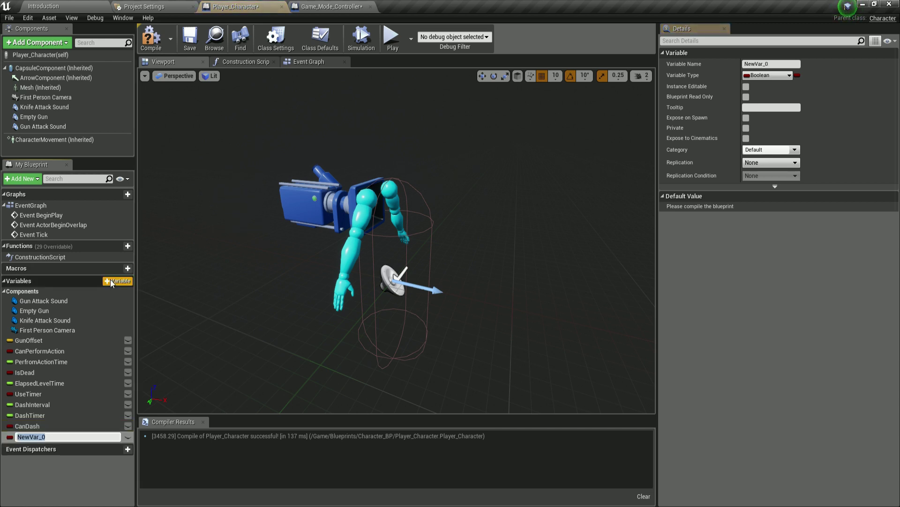
pyautogui.write('InVolume')
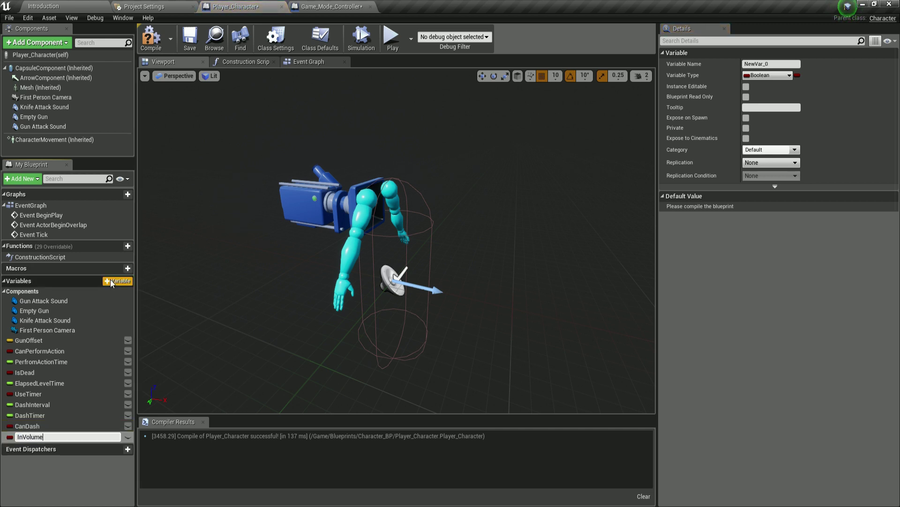
pyautogui.press('Return')
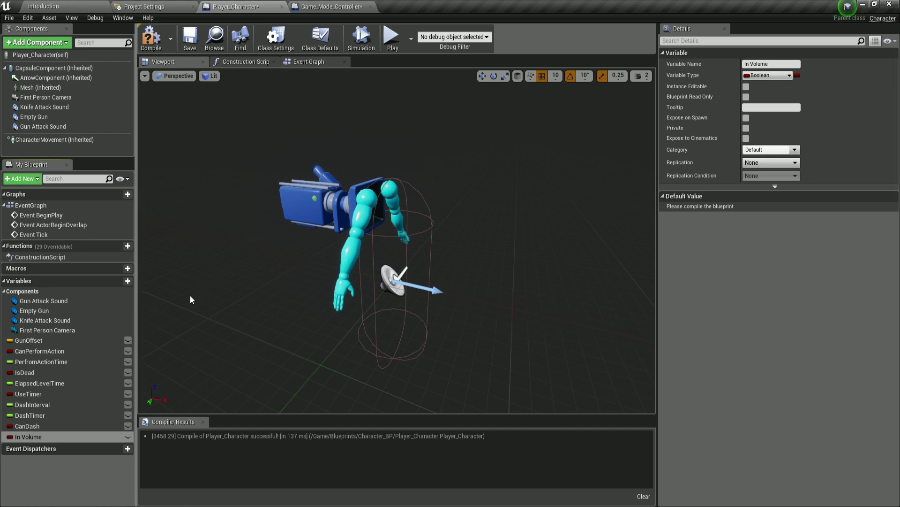
pyautogui.click(116, 280)
pyautogui.write('CurrentAmmo')
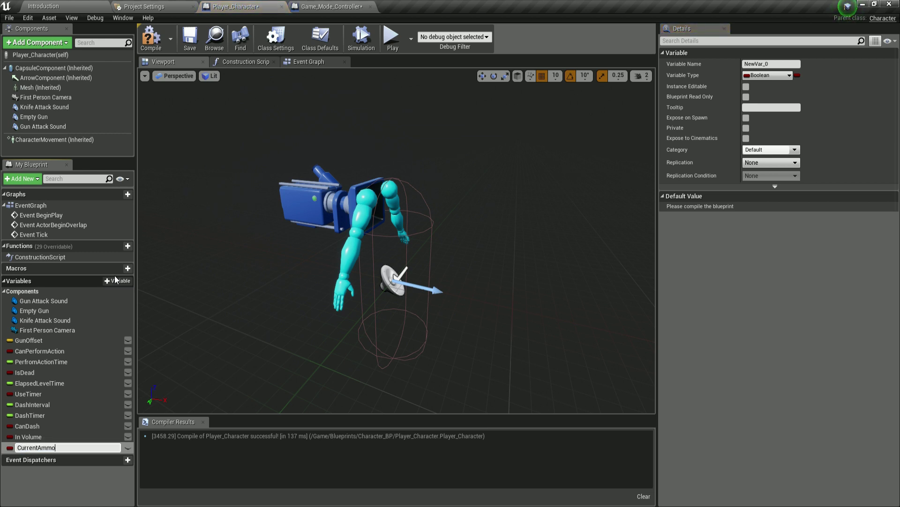
pyautogui.press('Return')
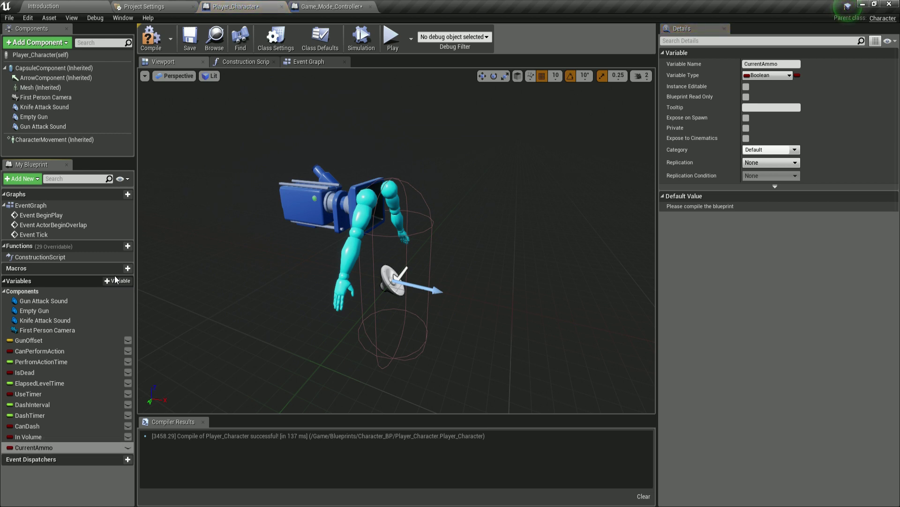
pyautogui.click(9, 448)
pyautogui.click(19, 270)
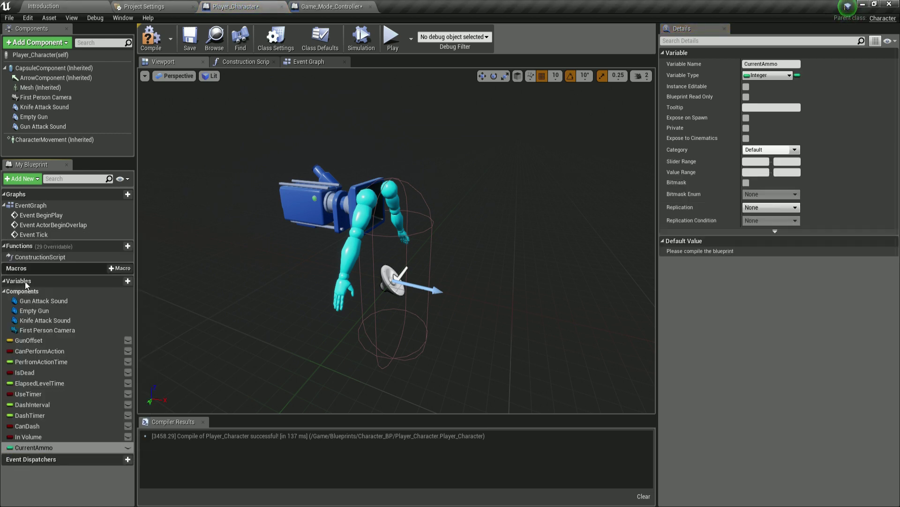
# Add MaxAmmo and WeaponIndex integer variables.
pyautogui.click(114, 281)
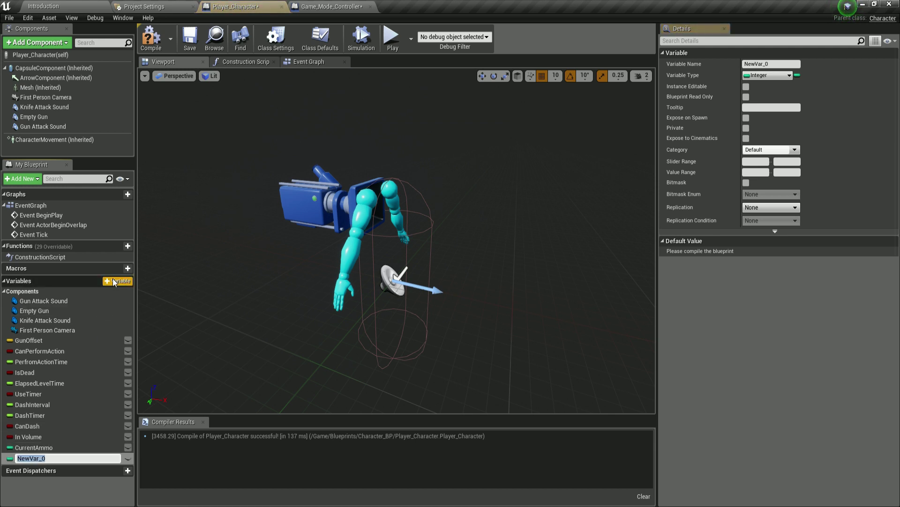
pyautogui.write('MaxAmmo')
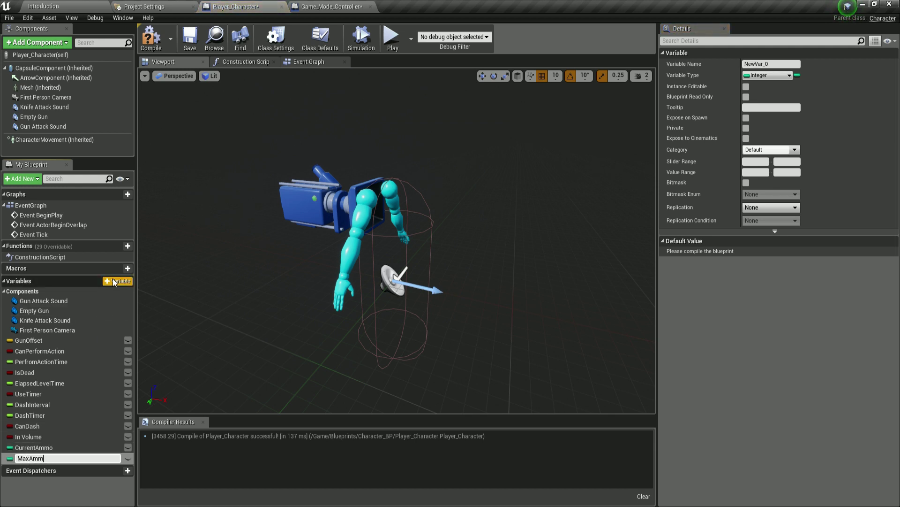
pyautogui.press('Return')
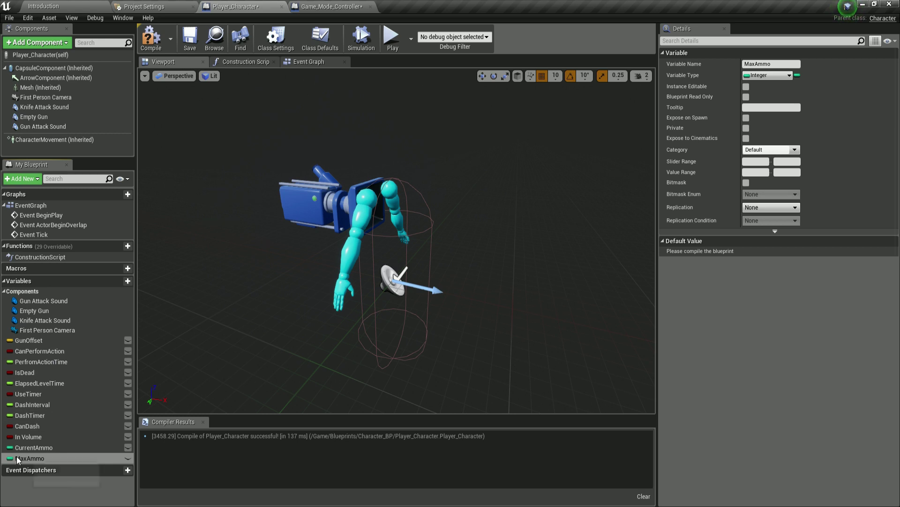
pyautogui.click(116, 280)
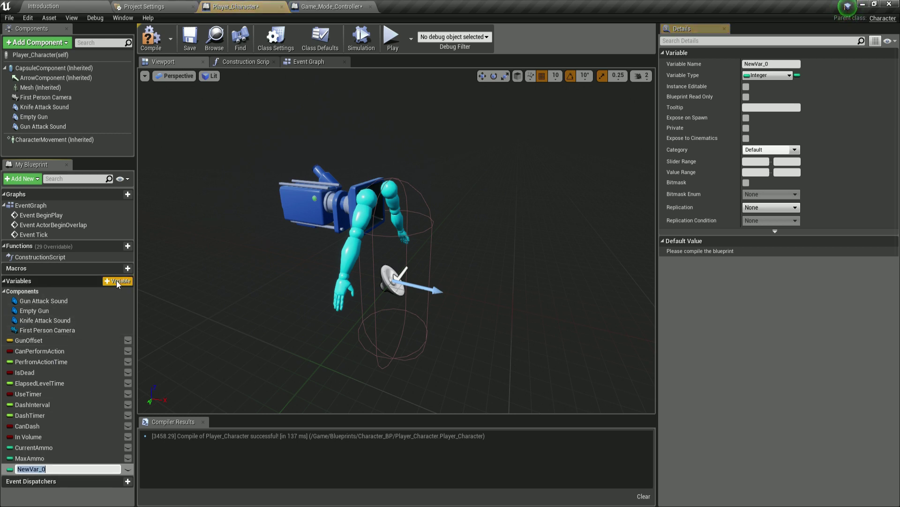
pyautogui.write('WeaponInde')
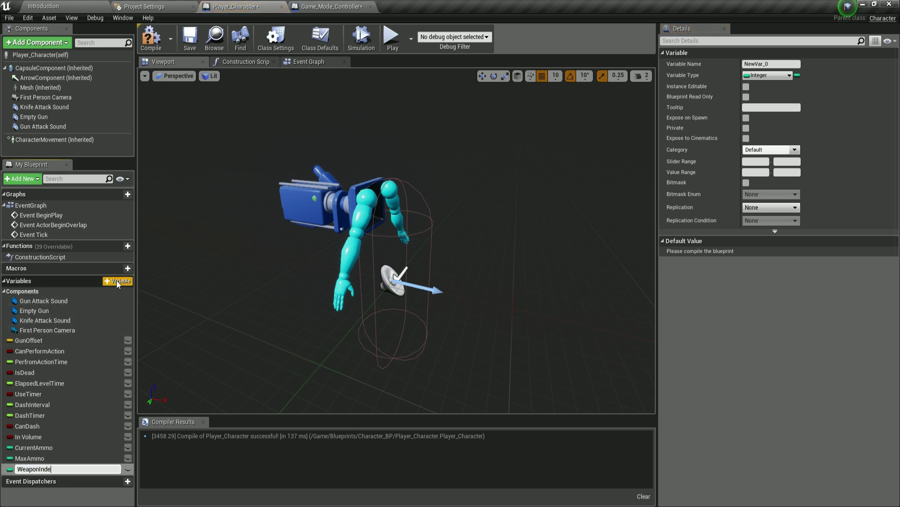
pyautogui.write('x')
pyautogui.press('Return')
# Compile and save Player_Character, then go to the Engine - Input project settings.
pyautogui.click(152, 39)
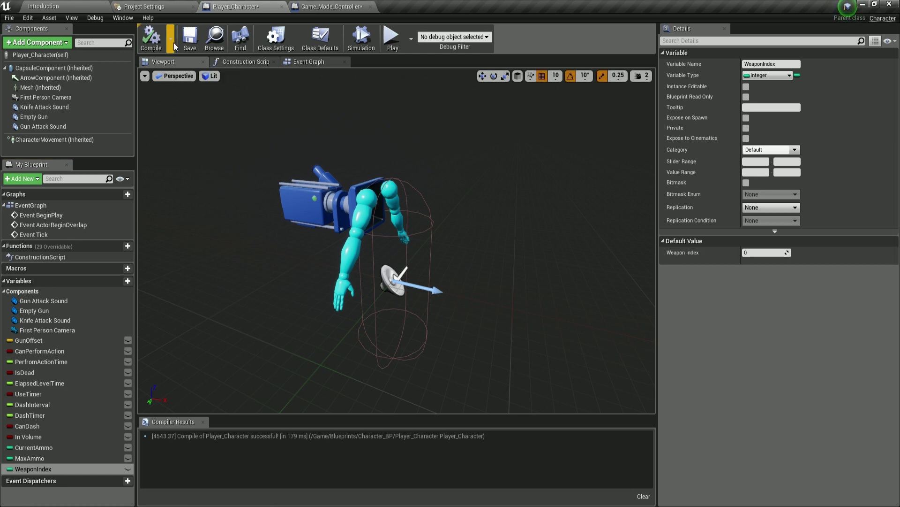
pyautogui.click(190, 39)
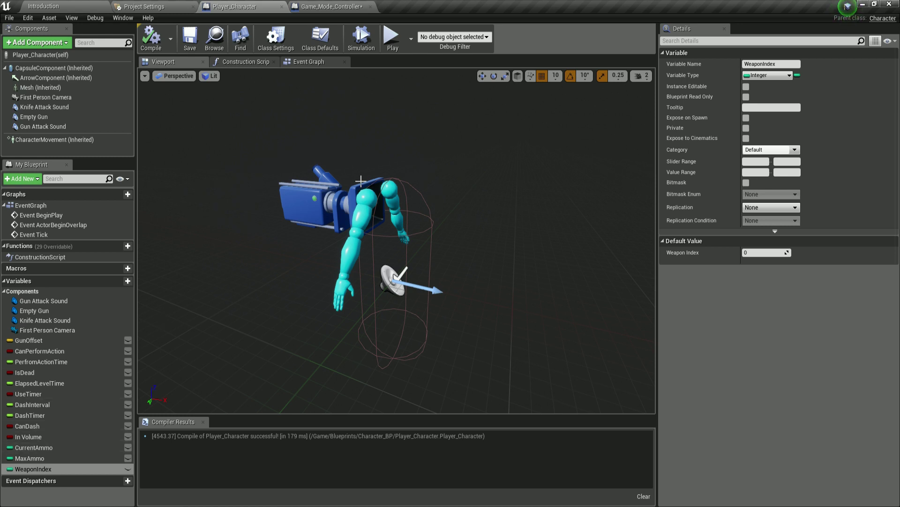
pyautogui.click(171, 7)
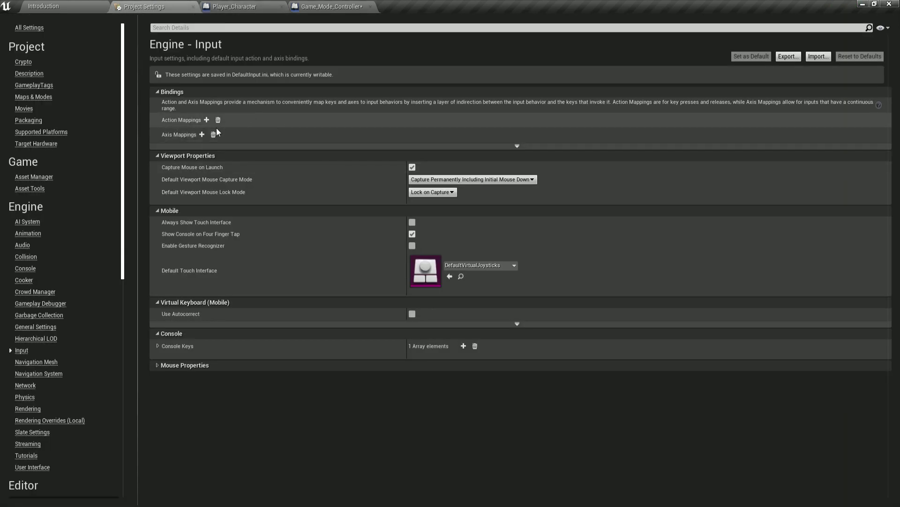
# Create a Jump action mapping bound to Space Bar.
pyautogui.click(206, 121)
pyautogui.click(158, 120)
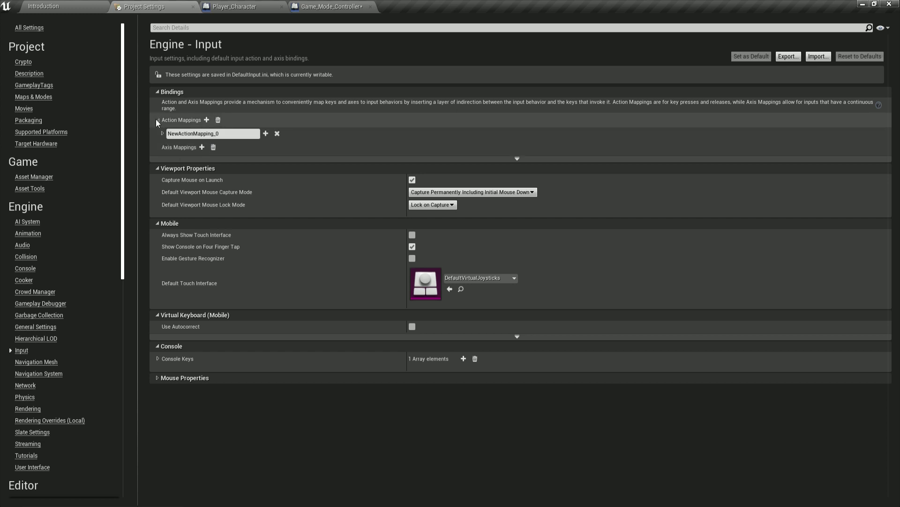
pyautogui.click(162, 133)
pyautogui.click(187, 133)
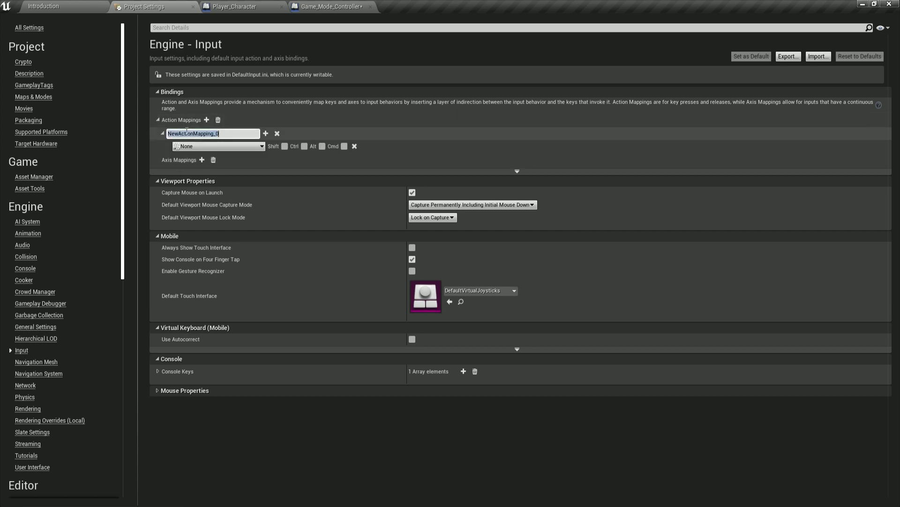
pyautogui.write('Jump')
pyautogui.click(215, 146)
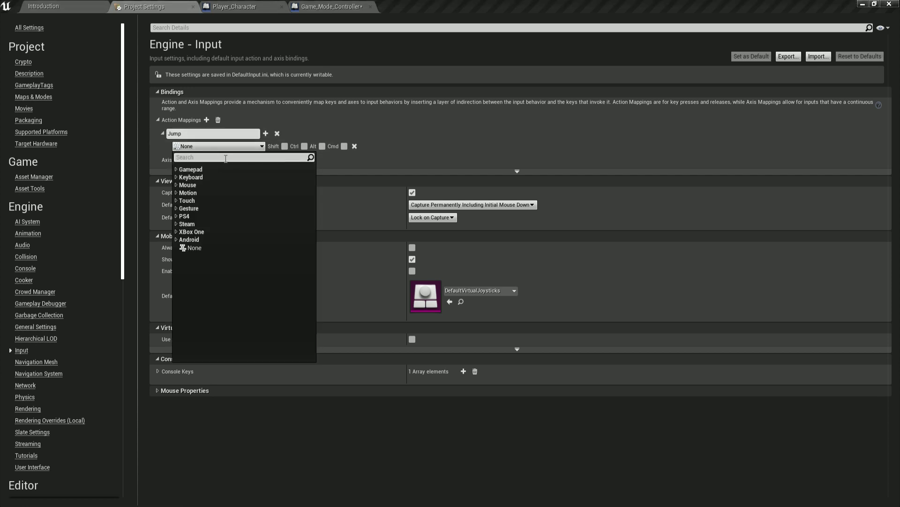
pyautogui.write('space')
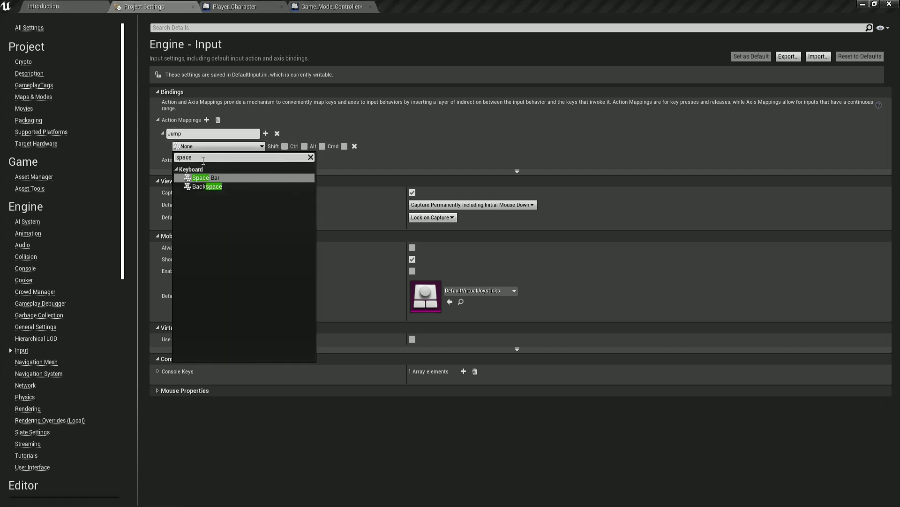
pyautogui.click(208, 147)
pyautogui.click(208, 147)
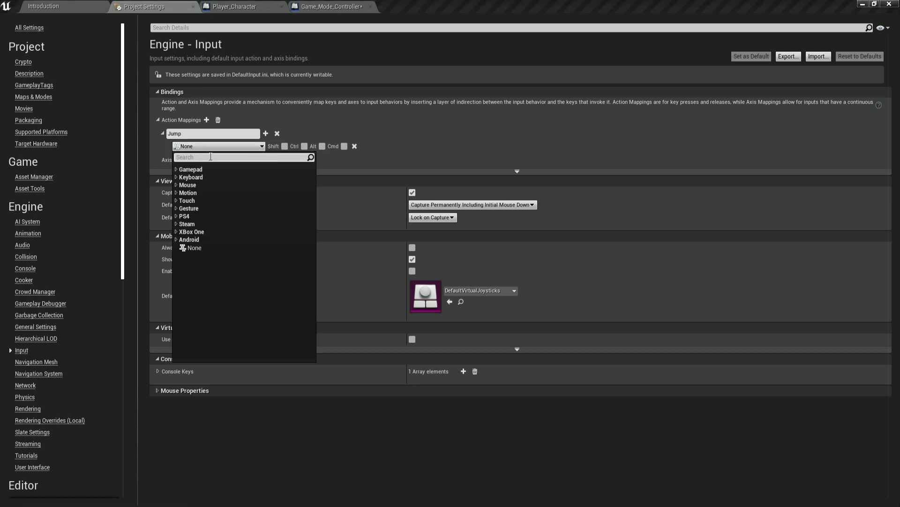
pyautogui.write('space')
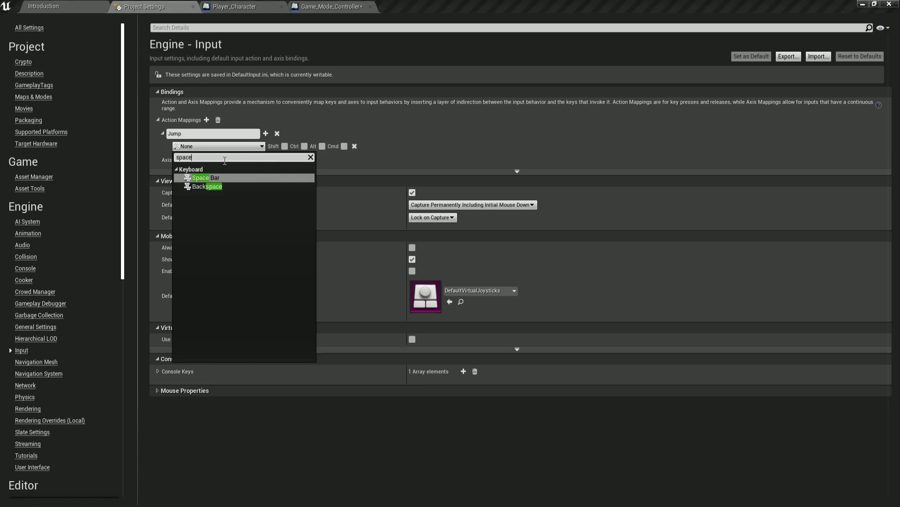
pyautogui.click(202, 178)
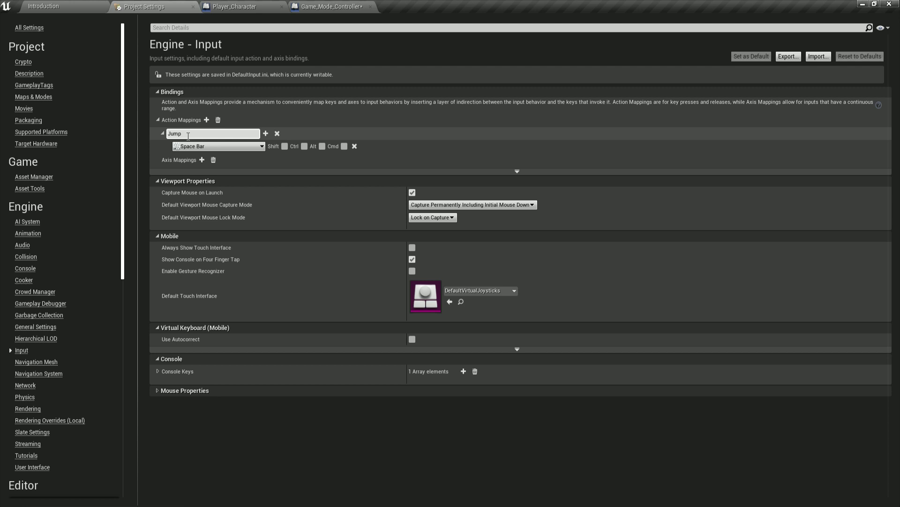
# Create a Fire action mapping bound to Right Mouse Button.
pyautogui.click(206, 120)
pyautogui.click(211, 159)
pyautogui.write('Fire')
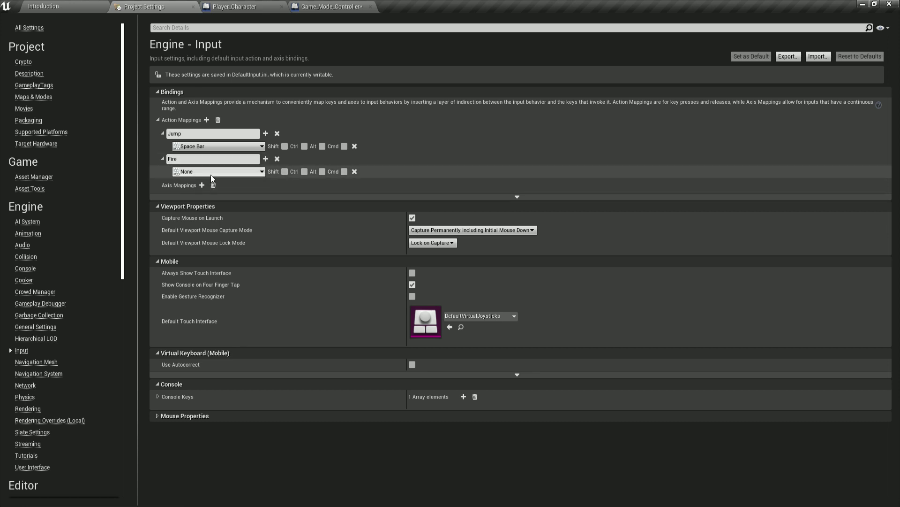
pyautogui.click(210, 172)
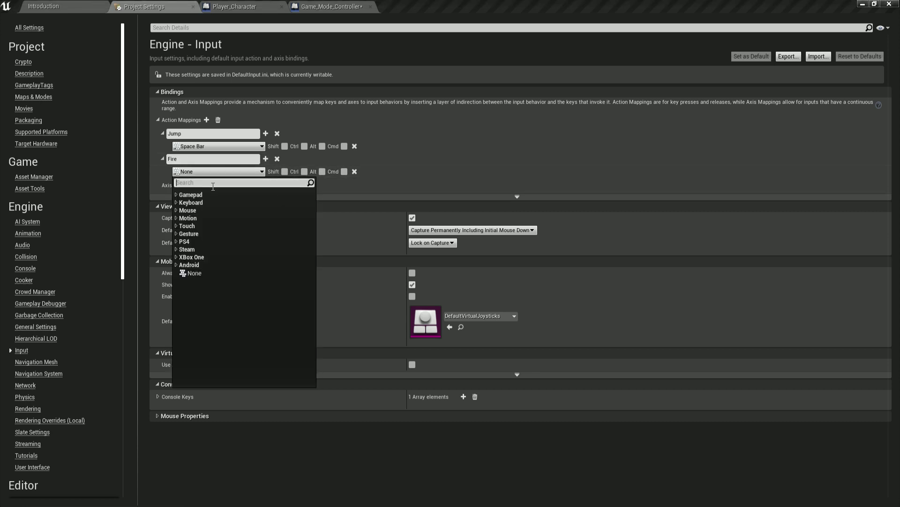
pyautogui.write('Right mouse bu')
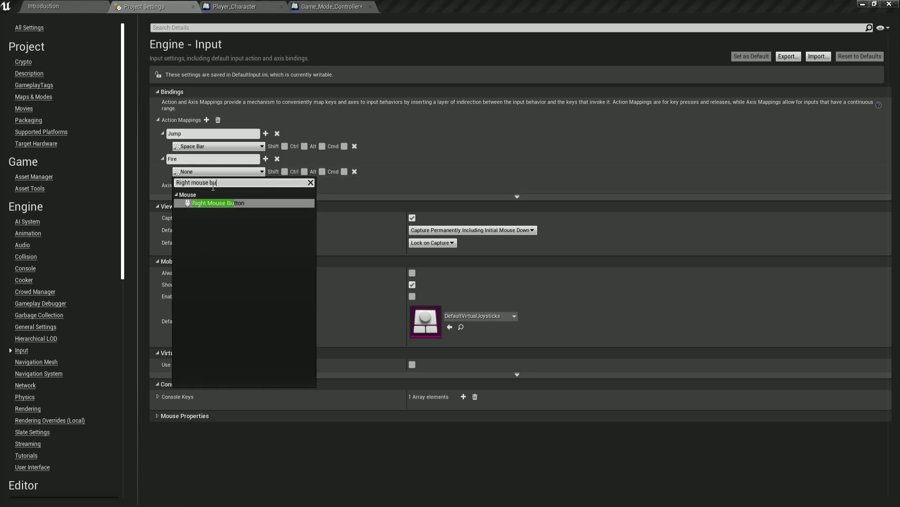
pyautogui.click(223, 202)
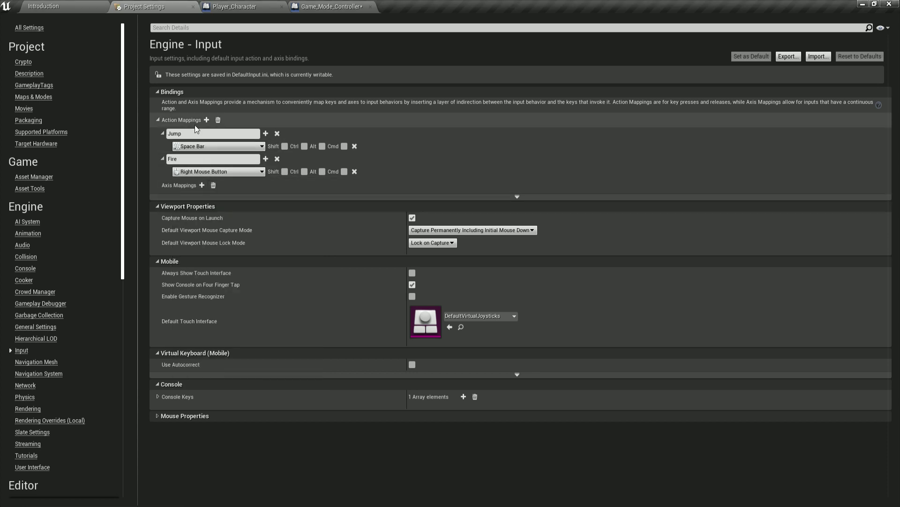
# Create a KnifeSlash action mapping bound to Left Mouse Button.
pyautogui.click(206, 119)
pyautogui.click(198, 183)
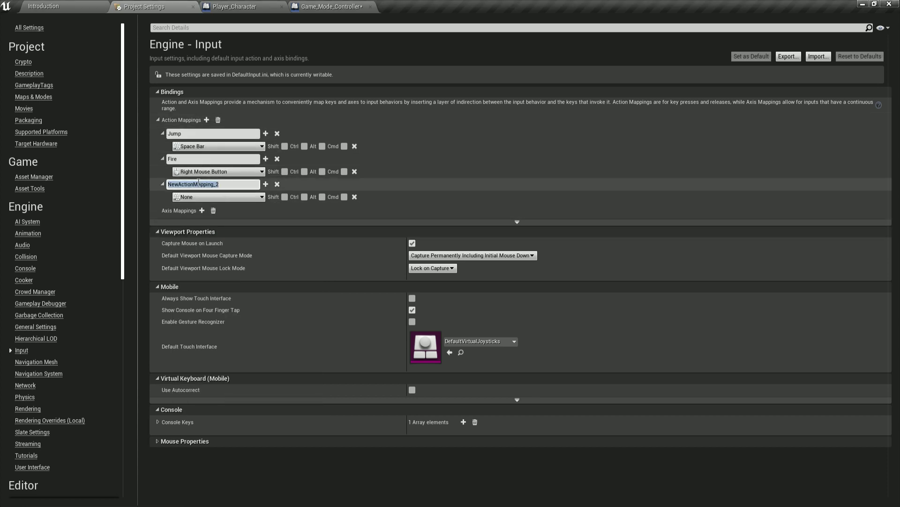
pyautogui.write('KnifeSlash')
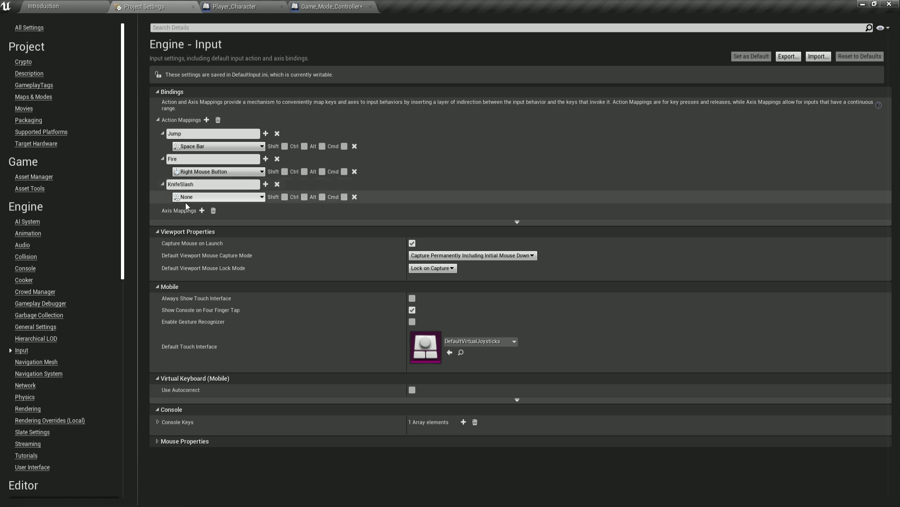
pyautogui.click(189, 199)
pyautogui.write('Left Mouse')
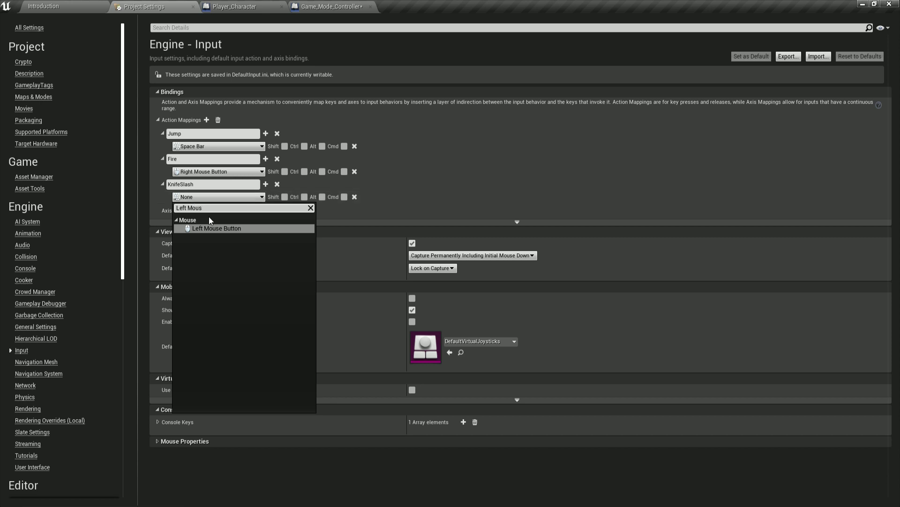
pyautogui.click(214, 228)
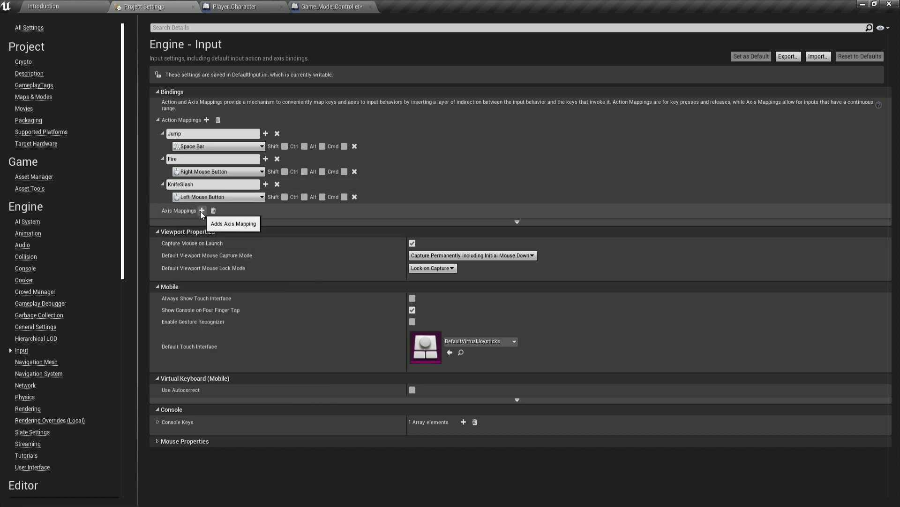
# Add a new axis mapping named MoveForward and bind it to the W key.
pyautogui.click(202, 211)
pyautogui.click(159, 210)
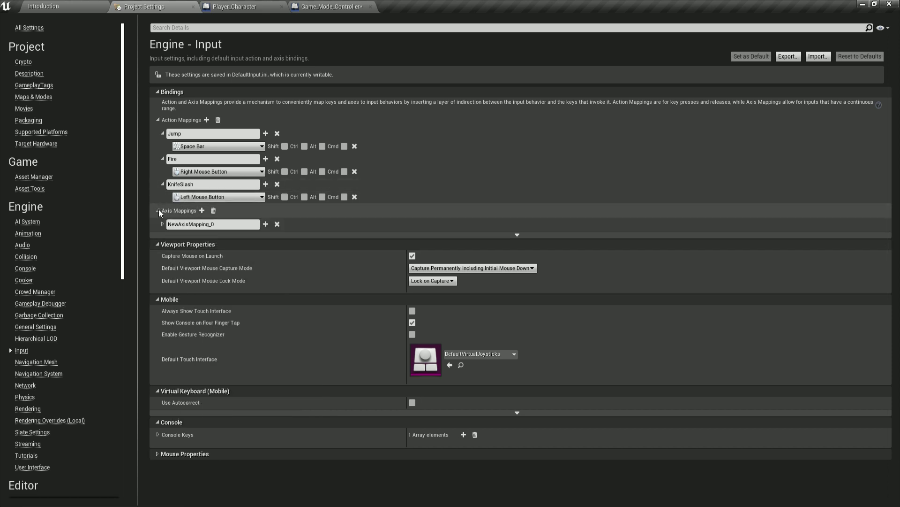
pyautogui.click(162, 223)
pyautogui.click(200, 224)
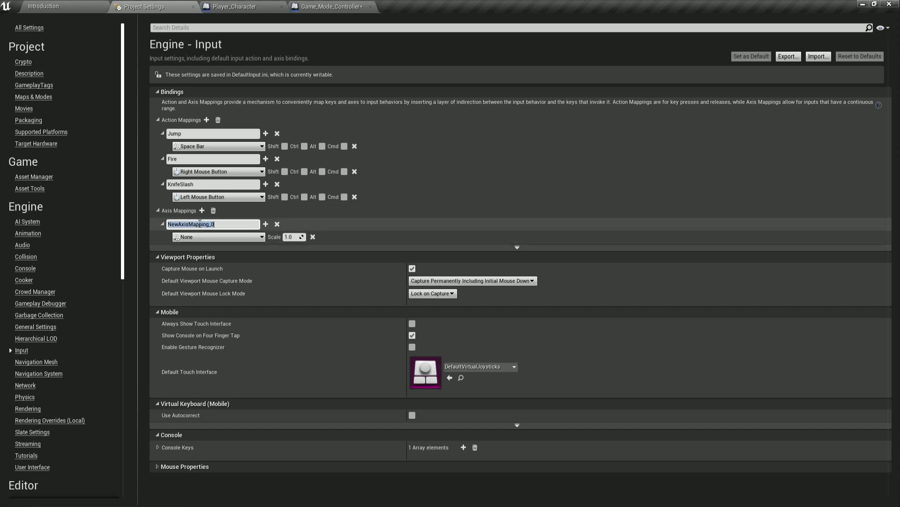
pyautogui.write('MoveFora')
pyautogui.write('ard')
pyautogui.click(236, 237)
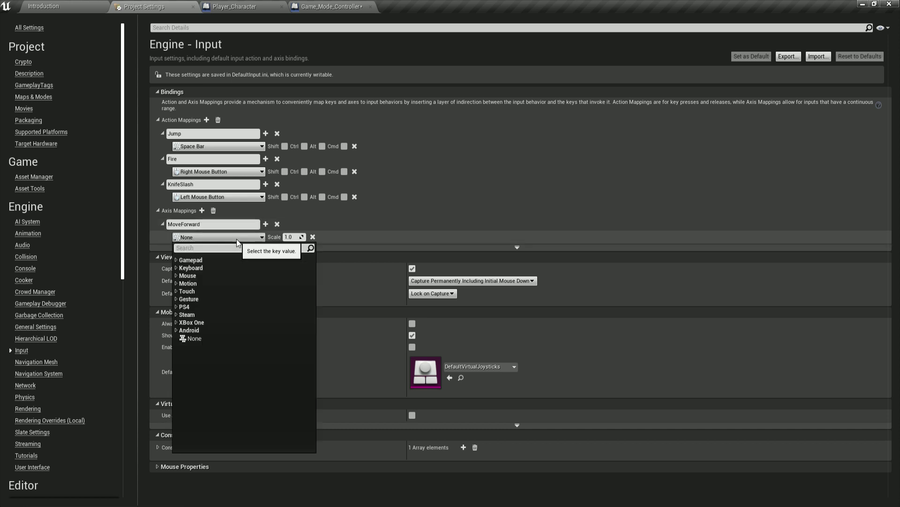
pyautogui.click(197, 268)
pyautogui.scroll(-4, 216, 304)
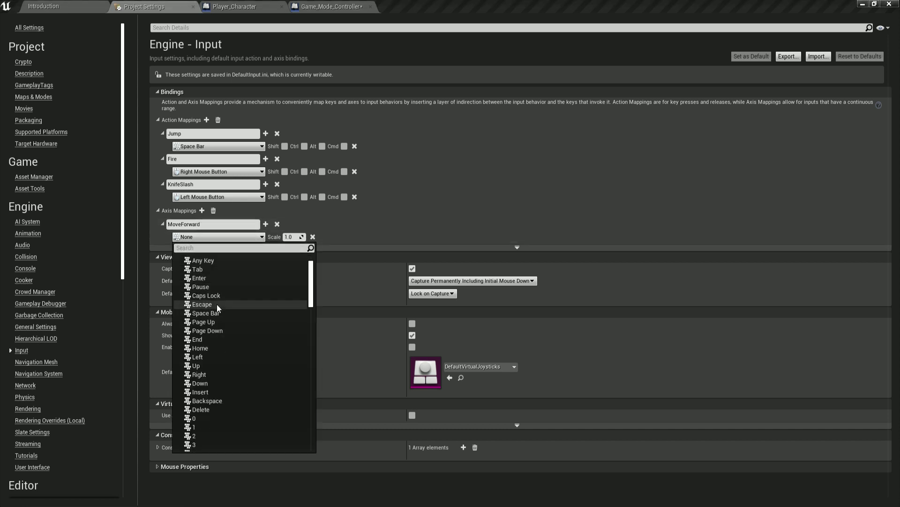
pyautogui.scroll(-10, 220, 309)
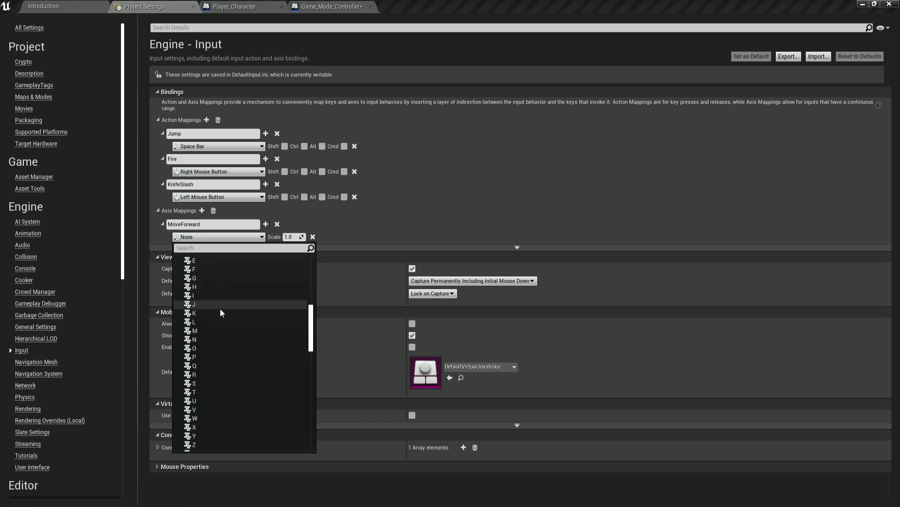
pyautogui.click(196, 356)
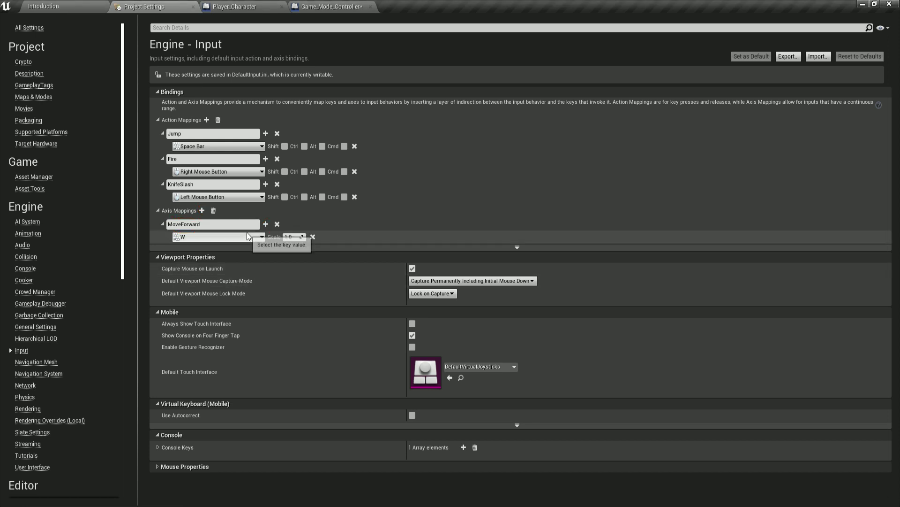
# Add a second MoveForward binding on the S key with scale -1.0.
pyautogui.click(266, 224)
pyautogui.click(199, 249)
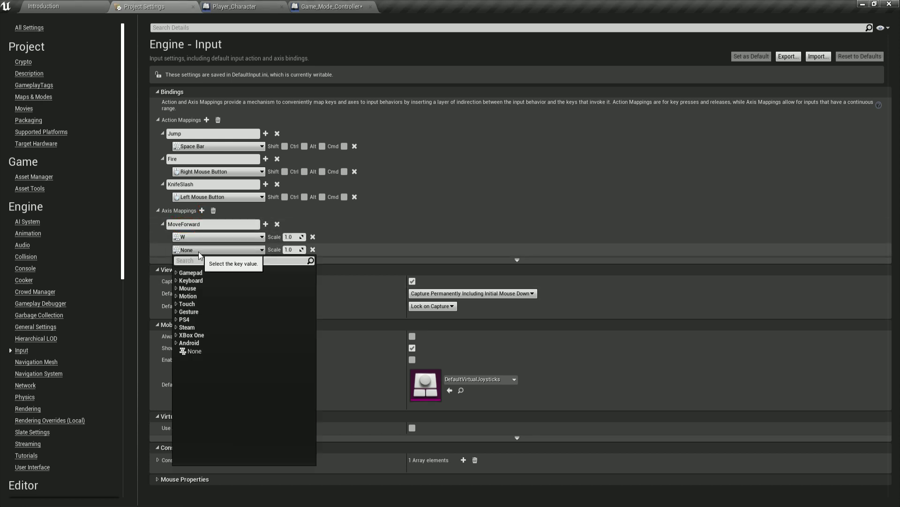
pyautogui.click(195, 281)
pyautogui.scroll(-3, 217, 329)
pyautogui.scroll(-8, 219, 326)
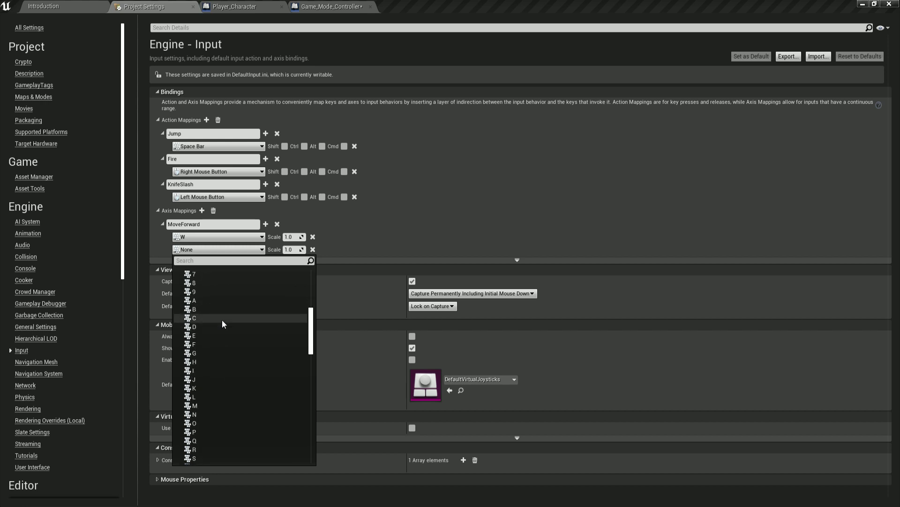
pyautogui.scroll(-1, 215, 344)
pyautogui.click(199, 363)
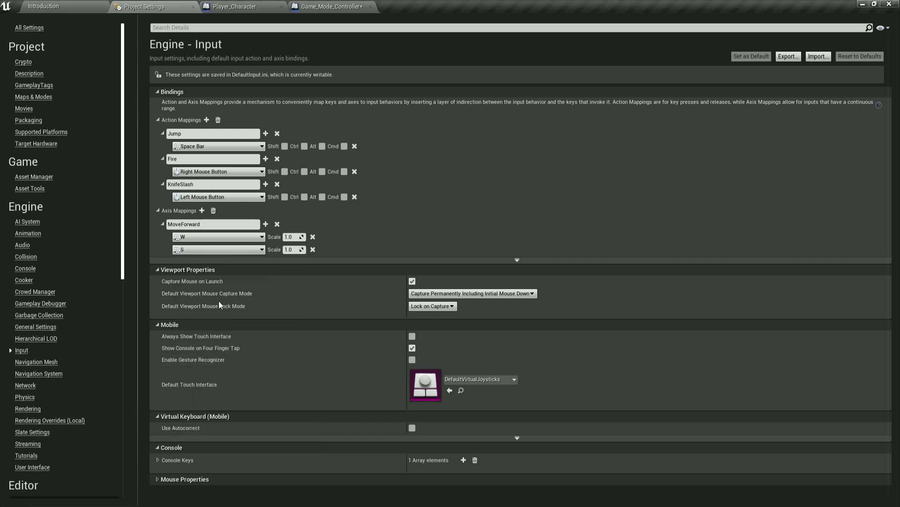
pyautogui.click(189, 229)
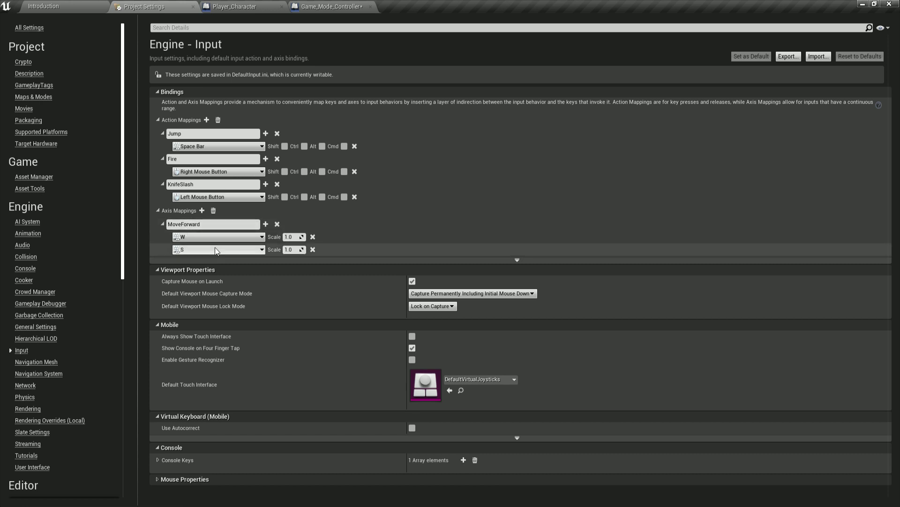
pyautogui.click(292, 250)
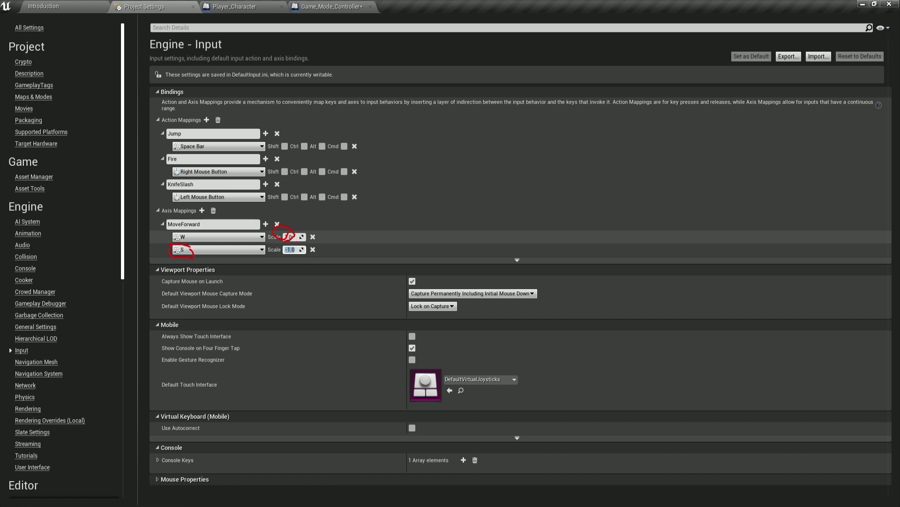
pyautogui.press('Escape')
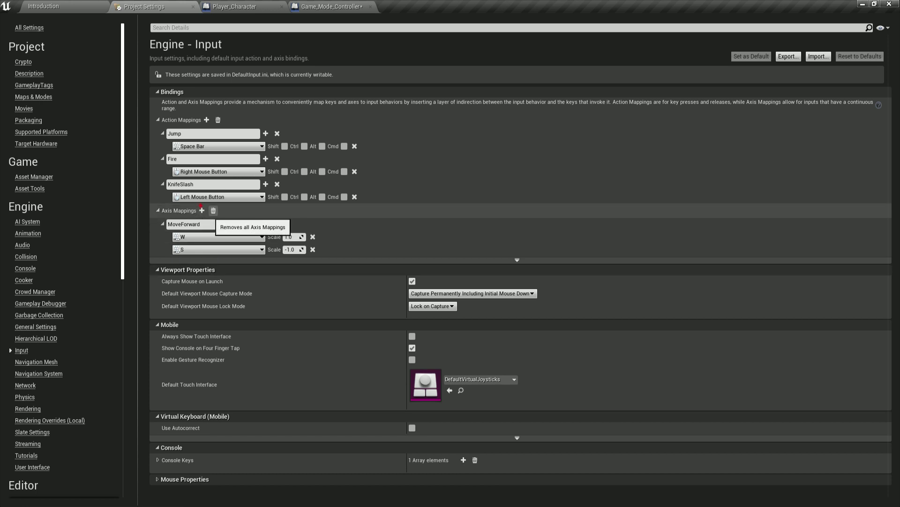
# Add a new axis mapping named MoveRight and bind it to the A key.
pyautogui.click(202, 211)
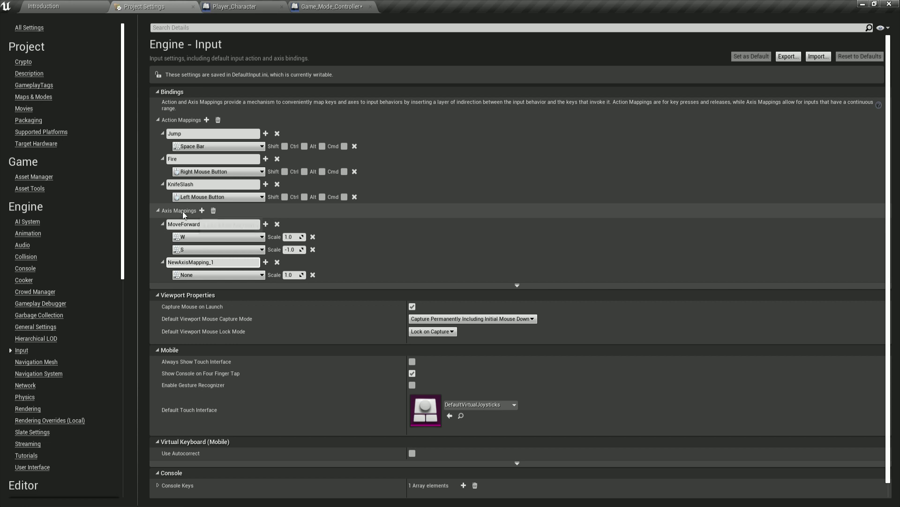
pyautogui.click(187, 261)
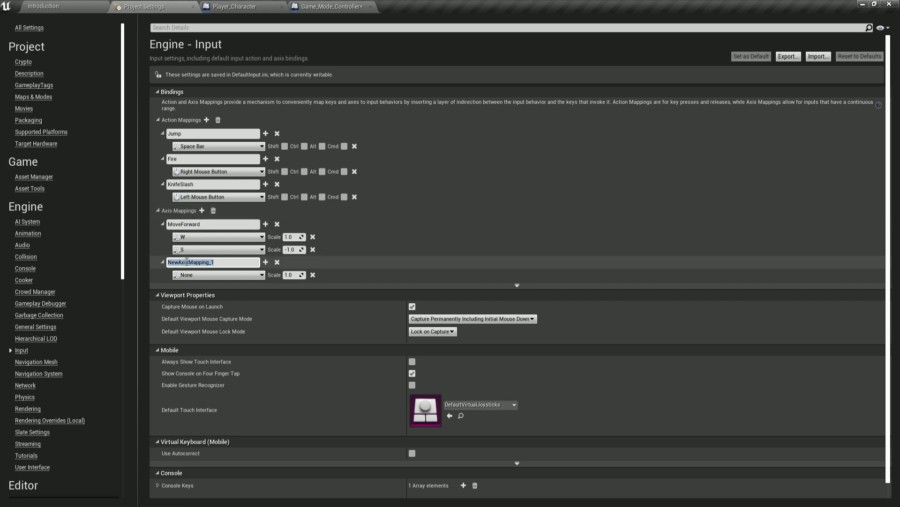
pyautogui.write('MoveRight')
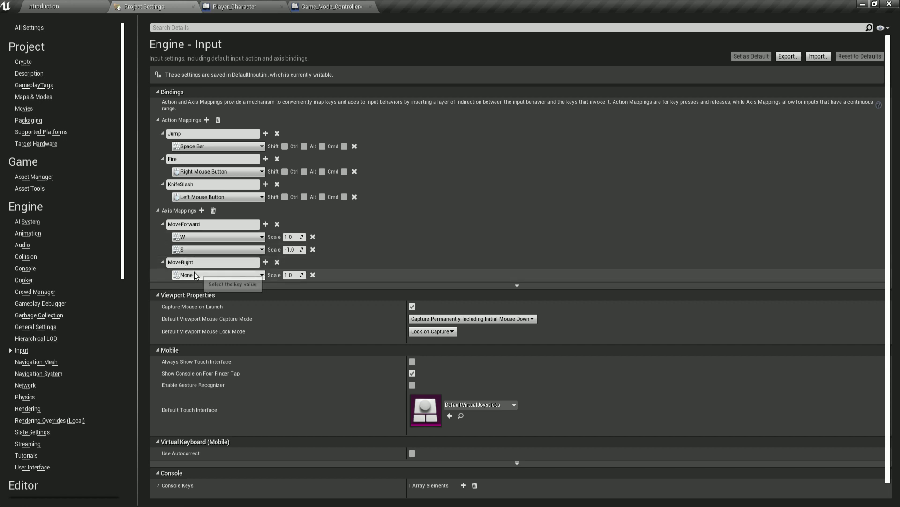
pyautogui.click(218, 275)
pyautogui.click(192, 306)
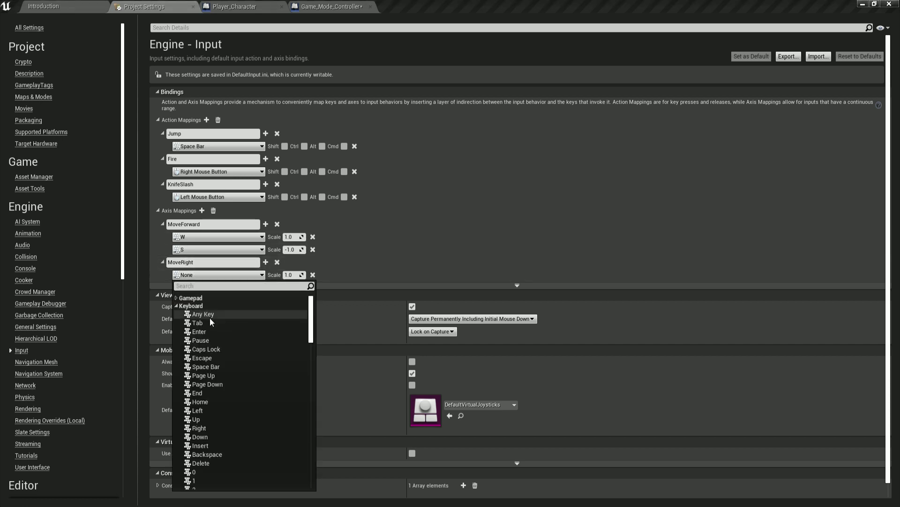
pyautogui.scroll(-5, 211, 321)
pyautogui.scroll(-3, 212, 322)
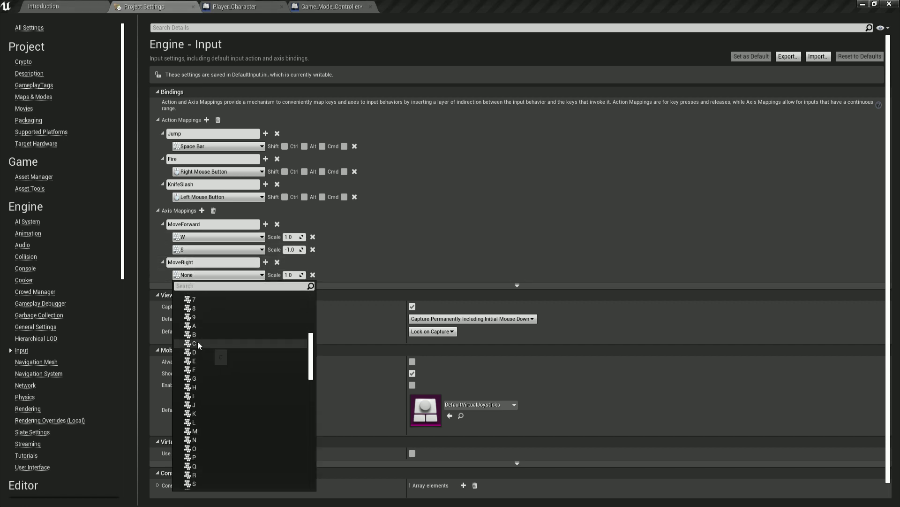
pyautogui.click(194, 328)
# Add a D key row to MoveRight and set the A binding's scale to -1.0.
pyautogui.click(266, 262)
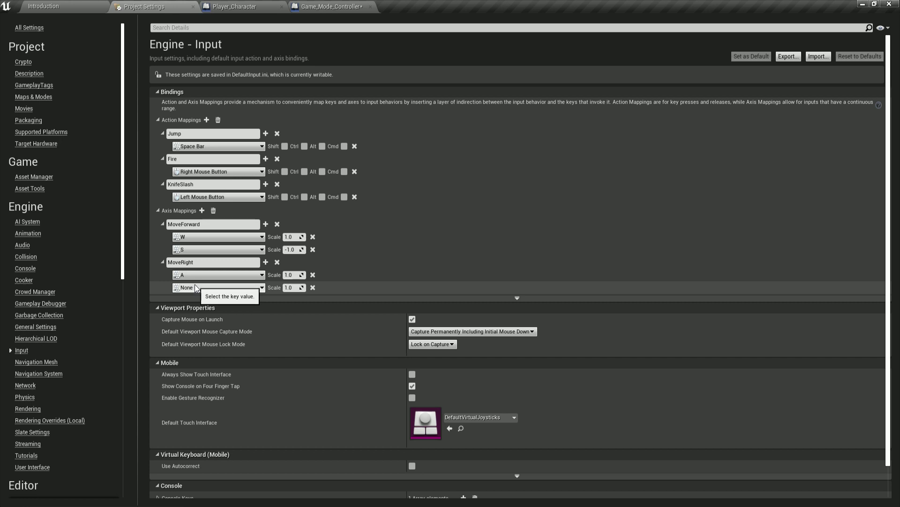
pyautogui.click(196, 286)
pyautogui.click(195, 318)
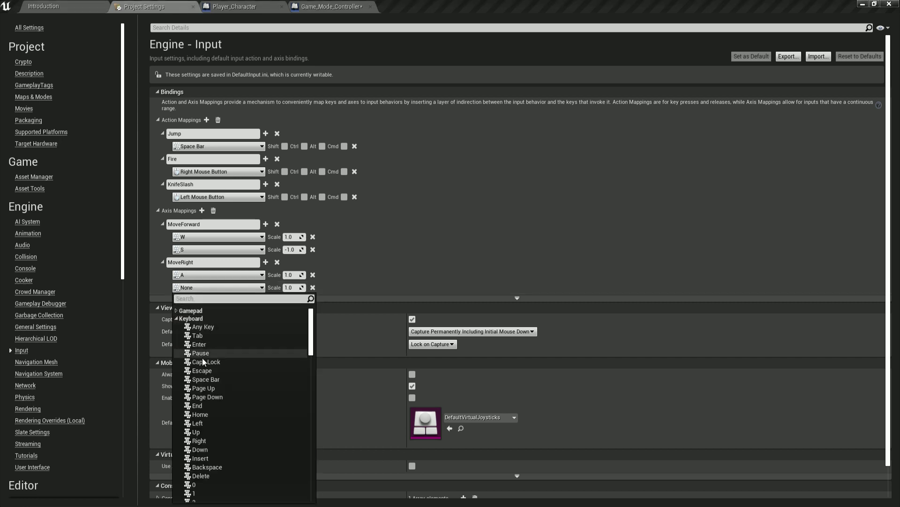
pyautogui.scroll(-5, 207, 356)
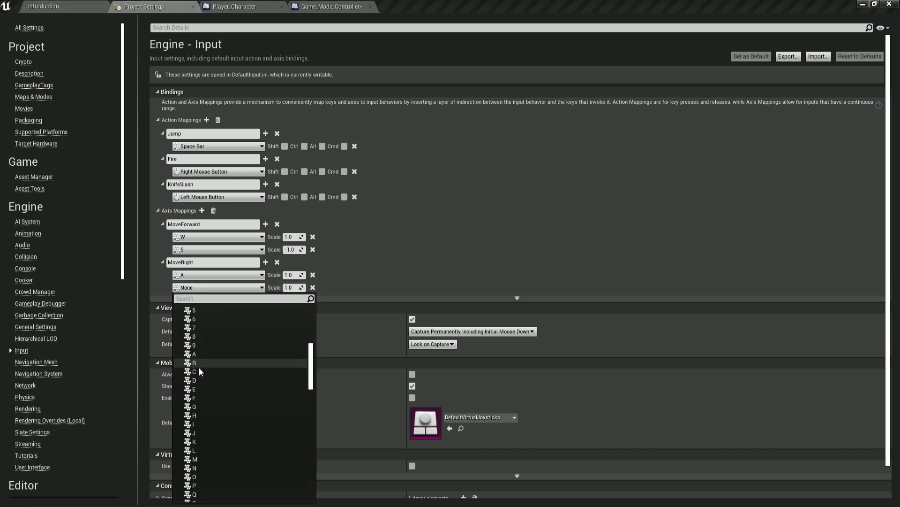
pyautogui.click(199, 380)
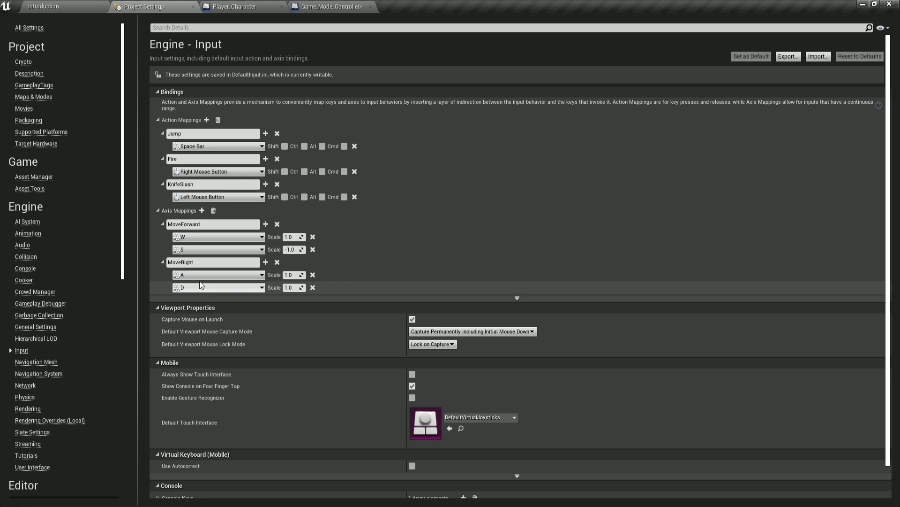
pyautogui.click(291, 275)
pyautogui.write('-')
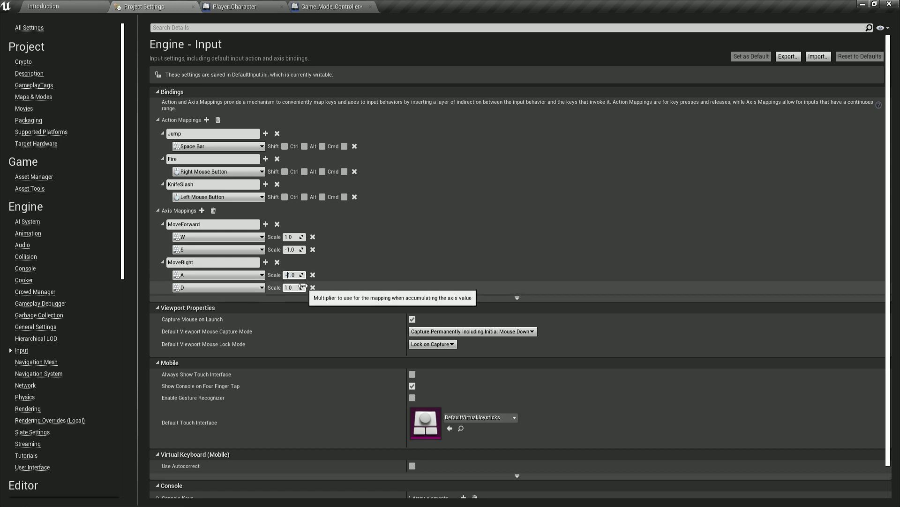
pyautogui.press('Return')
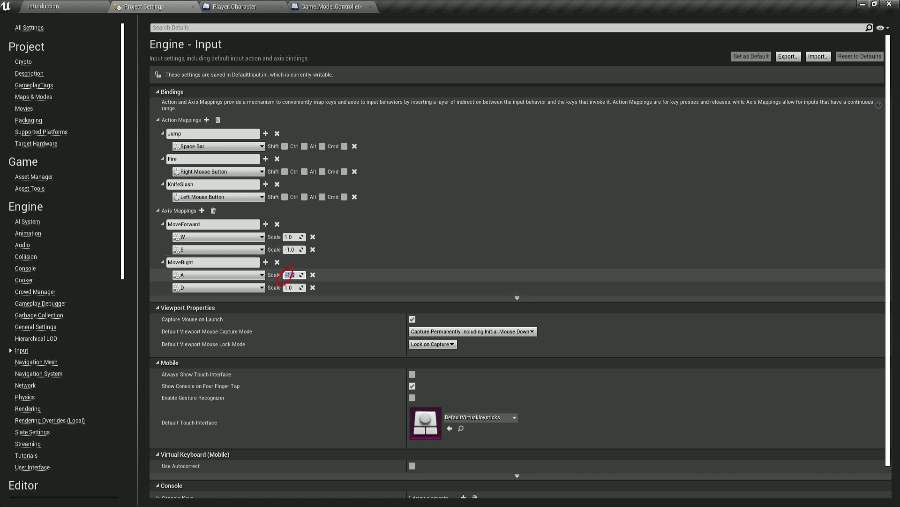
pyautogui.moveTo(280, 265); pyautogui.dragTo(175, 281)
pyautogui.press('Escape')
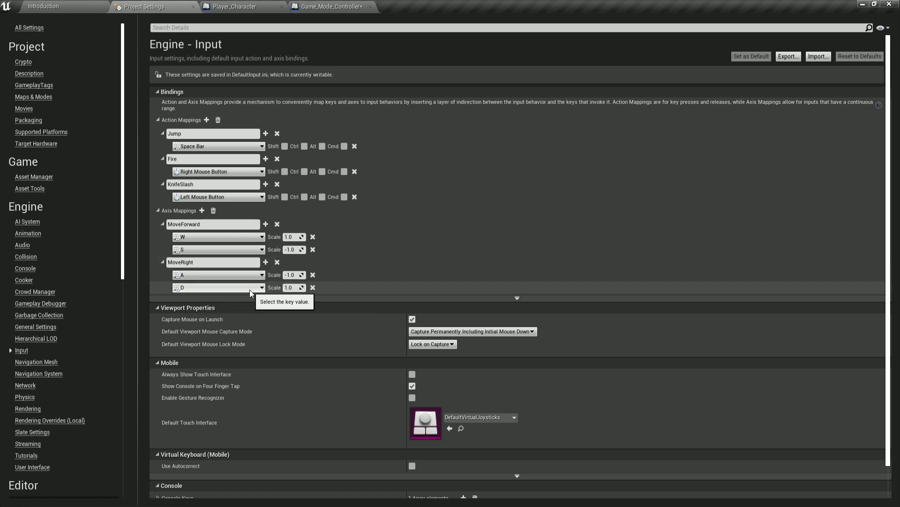
# Add a Turn axis mapping bound to Mouse X.
pyautogui.click(202, 210)
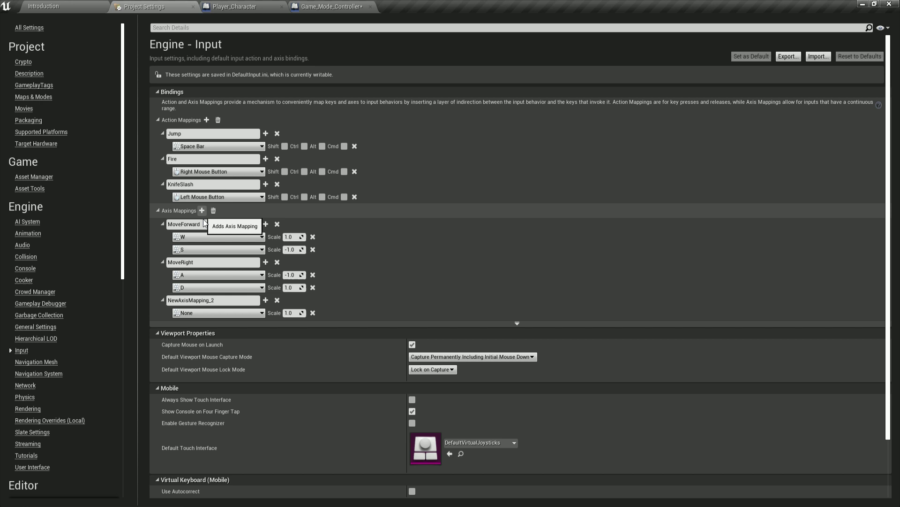
pyautogui.click(192, 300)
pyautogui.write('Trun')
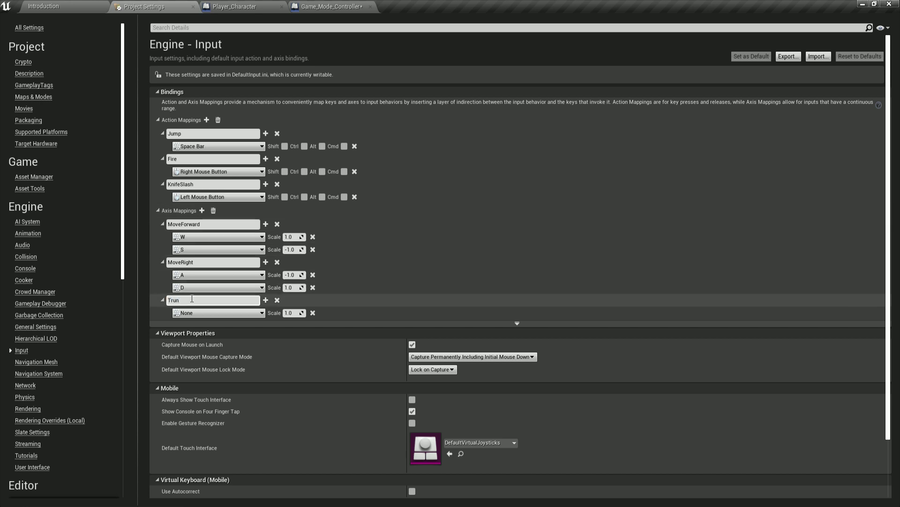
pyautogui.doubleClick(192, 298)
pyautogui.write('Tu')
pyautogui.write('urn')
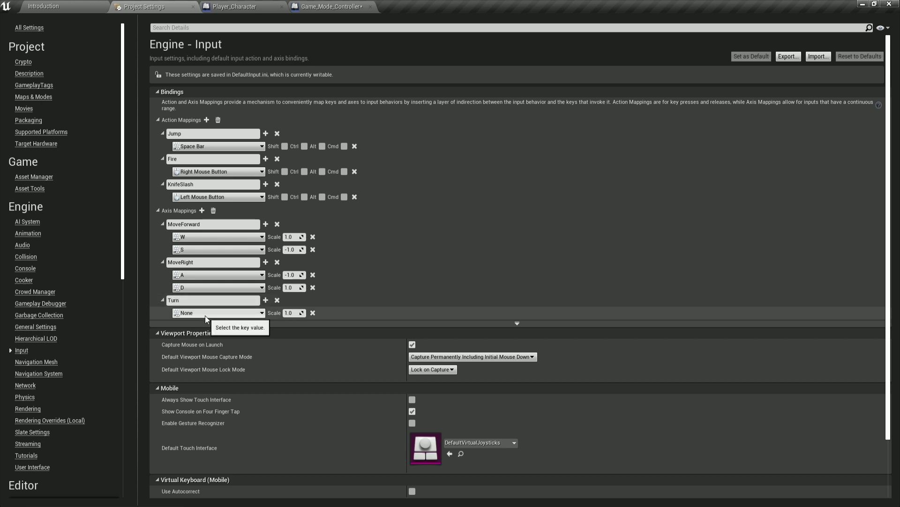
pyautogui.click(204, 314)
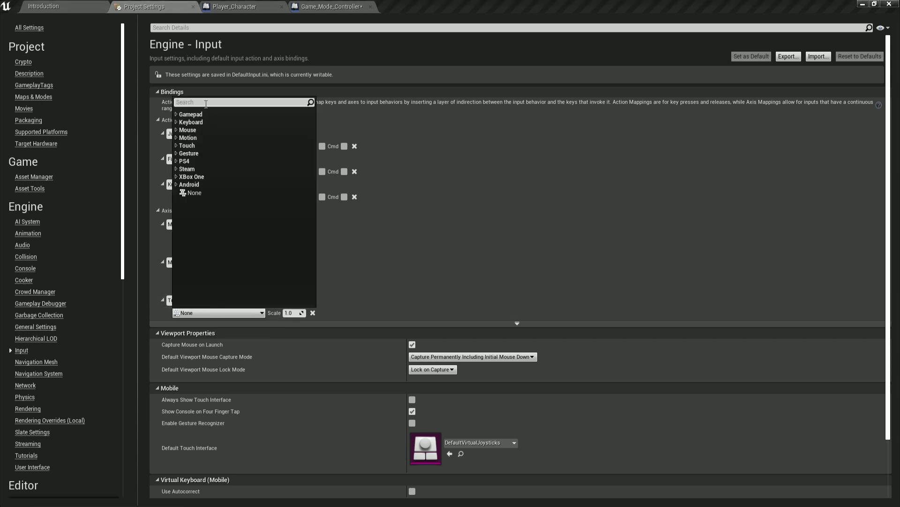
pyautogui.write('mousex')
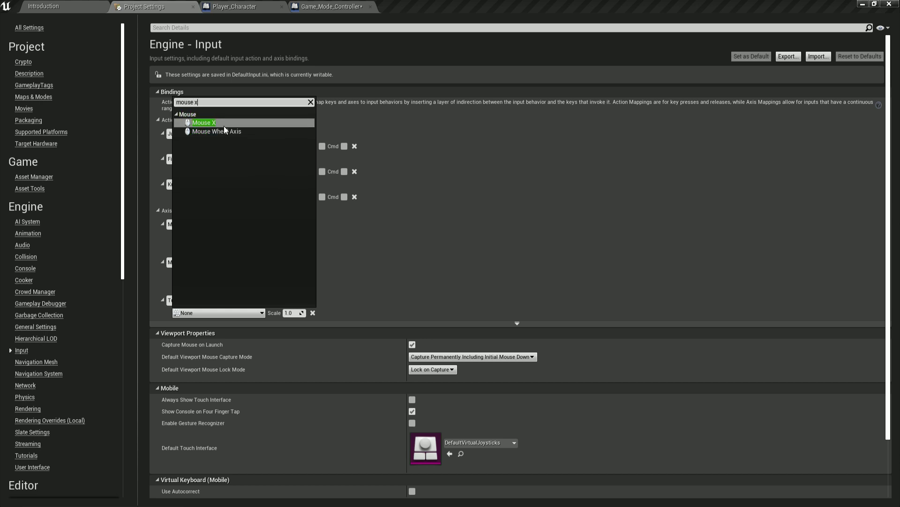
pyautogui.click(220, 123)
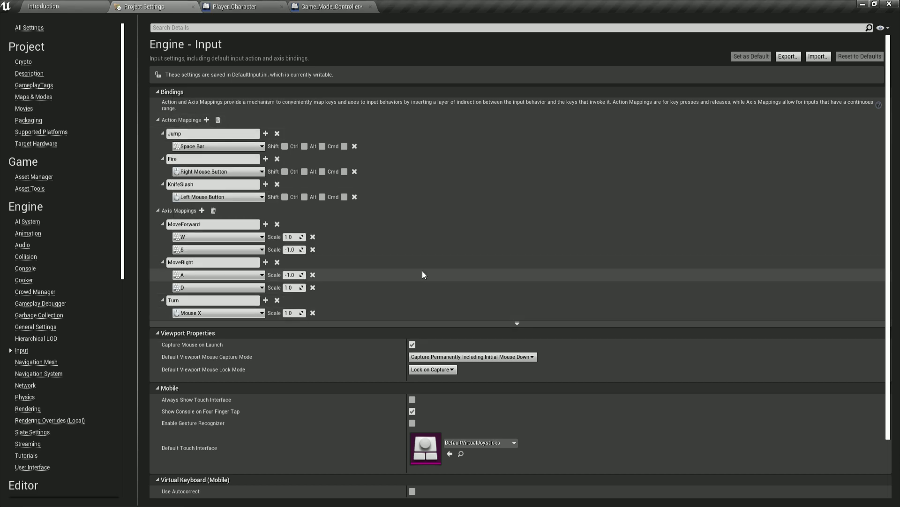
# Add a LookUp axis mapping bound to Mouse Y, then return to the Introduction level.
pyautogui.click(202, 211)
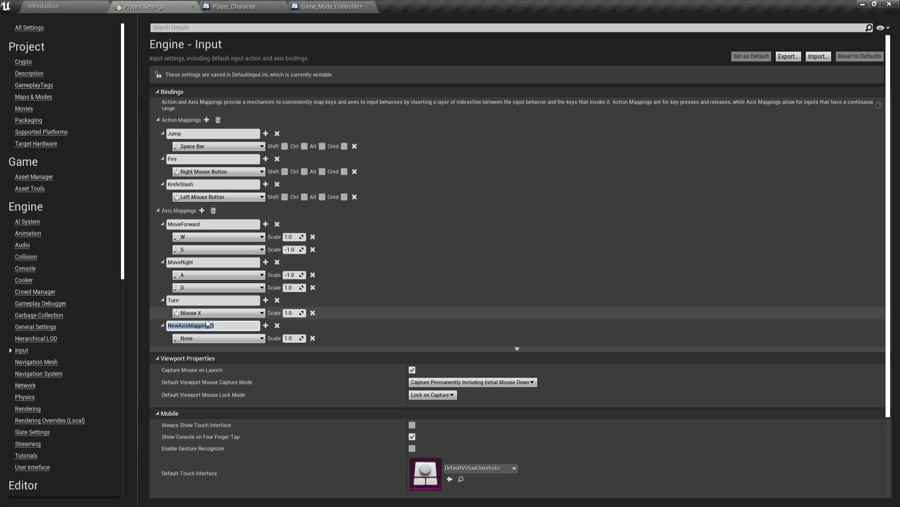
pyautogui.write('LookUp')
pyautogui.press('Return')
pyautogui.click(190, 338)
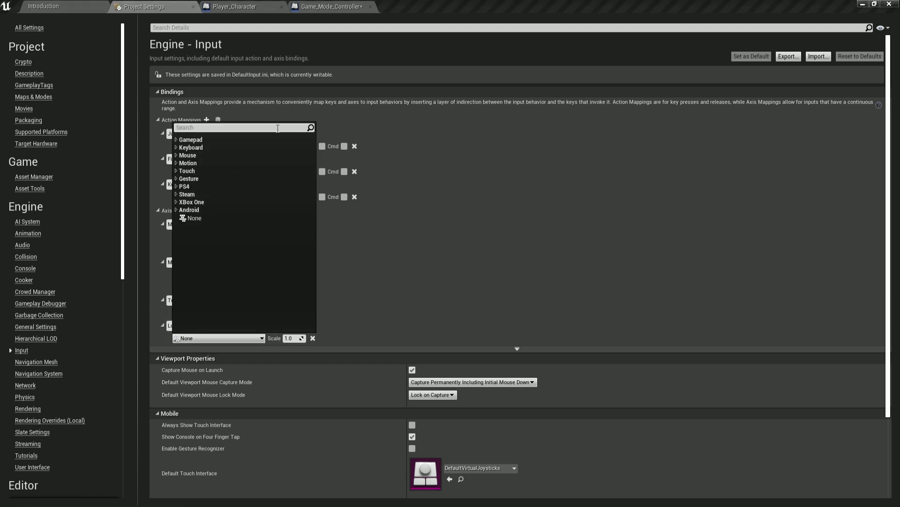
pyautogui.write('Mouse Y')
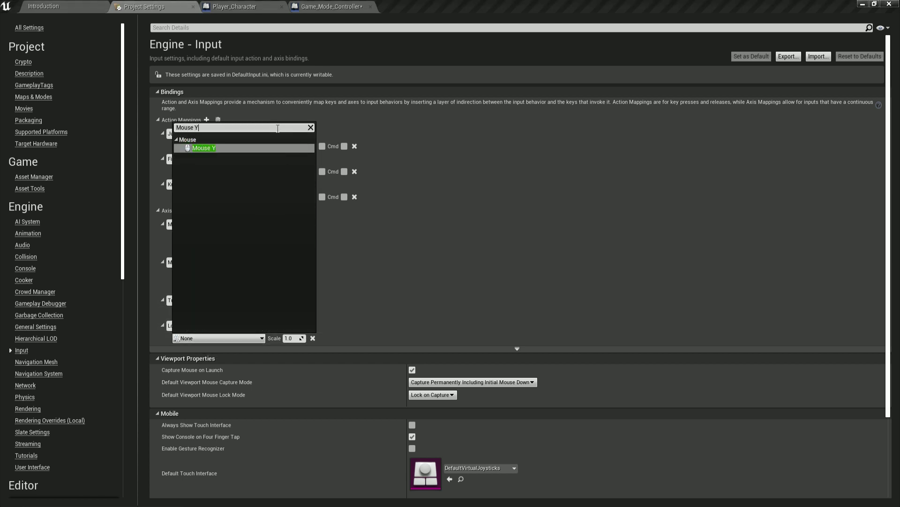
pyautogui.click(228, 146)
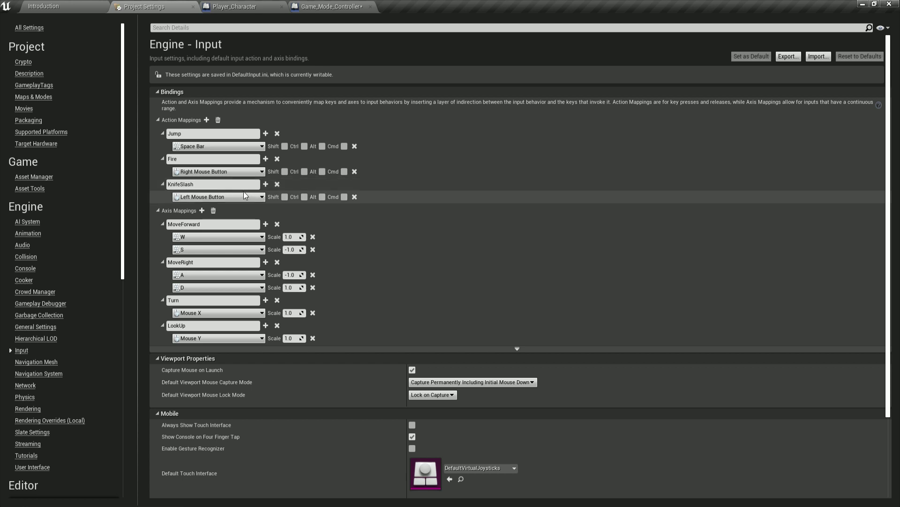
pyautogui.click(247, 6)
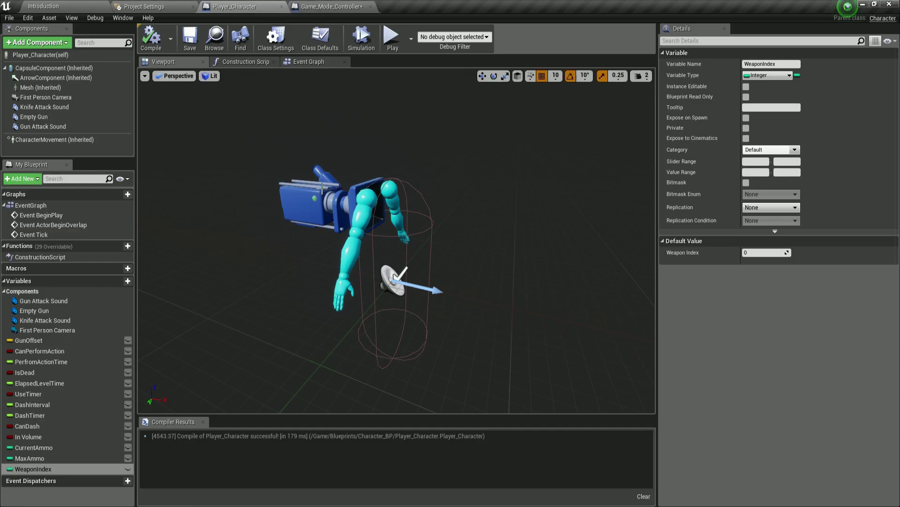
pyautogui.click(74, 6)
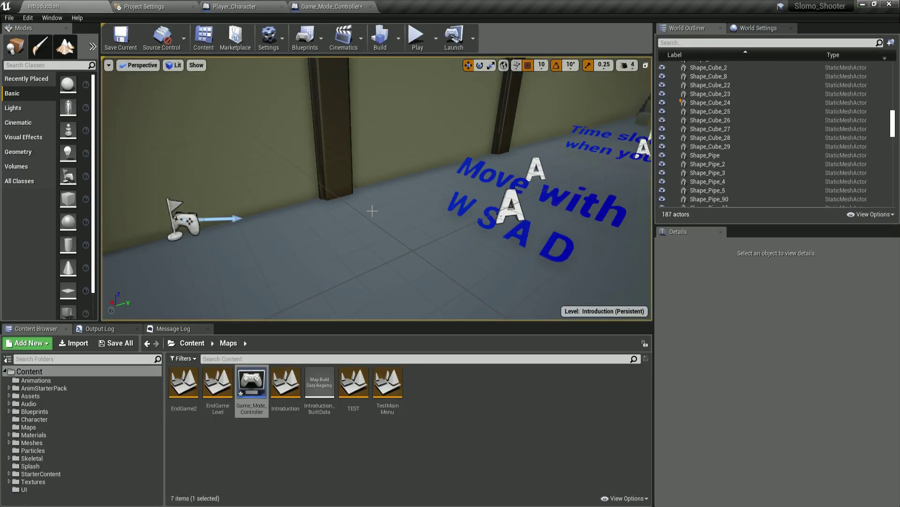